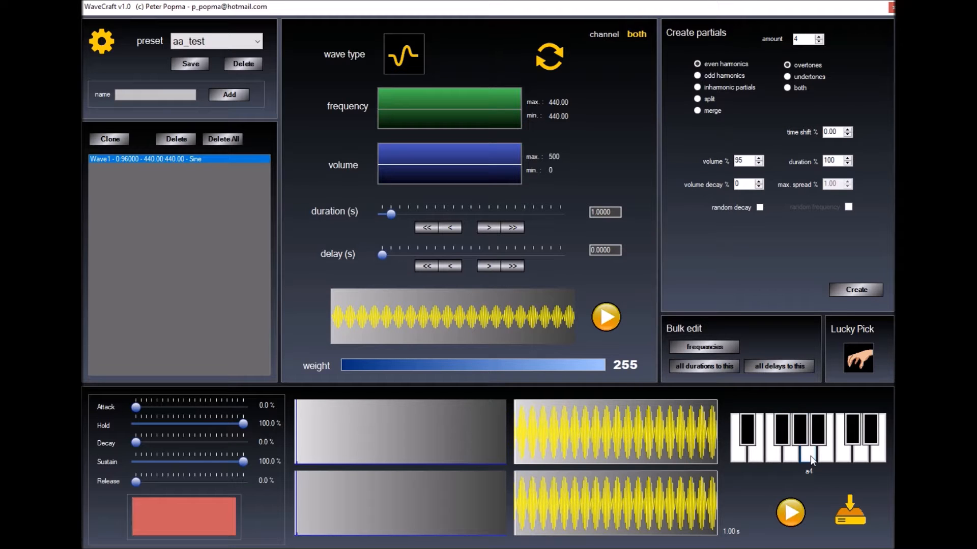
# Add odd-harmonic partials at 1320, 2200, 3080 and 3960 Hz and zoom into the combined waveform's cycles
pyautogui.click(697, 76)
pyautogui.click(854, 294)
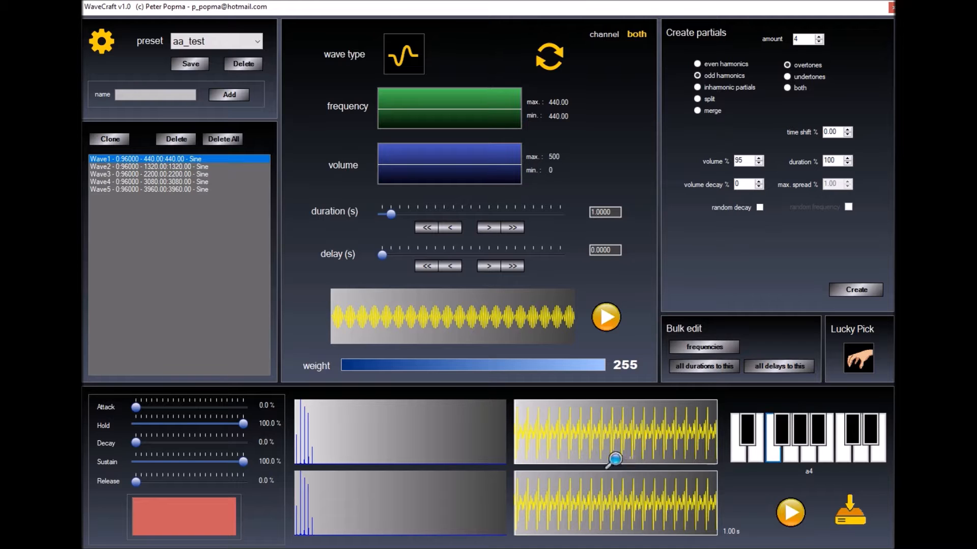
pyautogui.click(588, 452)
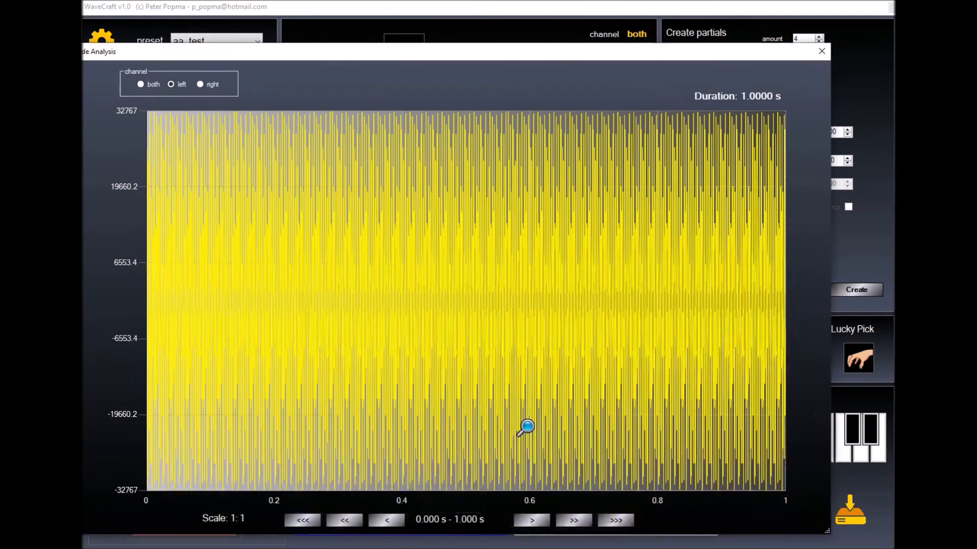
pyautogui.click(274, 301)
pyautogui.click(316, 290)
pyautogui.click(316, 290)
pyautogui.click(318, 289)
pyautogui.click(322, 291)
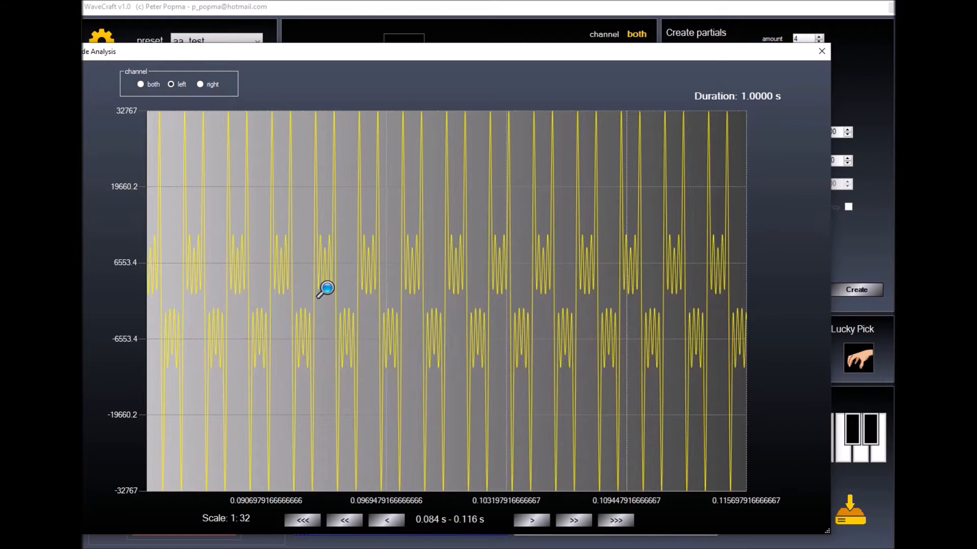
pyautogui.click(326, 288)
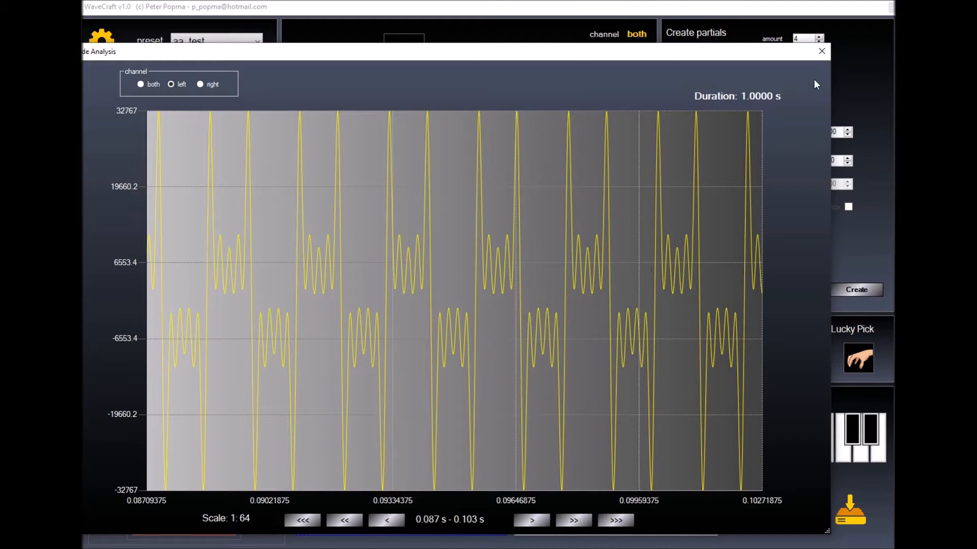
pyautogui.click(820, 52)
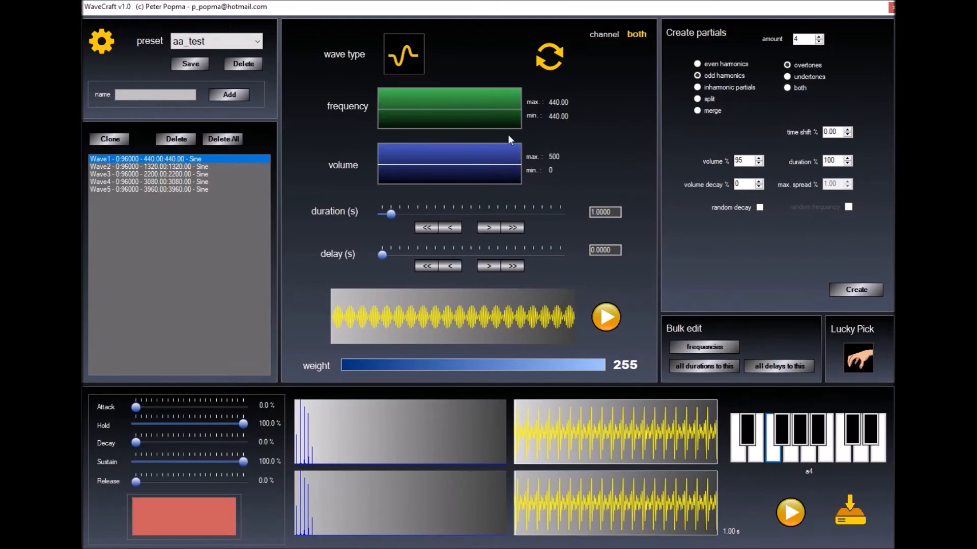
# Delete all partials, check a square wave's frequency spectrum, then revert Wave1 to a 440 Hz sine
pyautogui.click(224, 140)
pyautogui.click(549, 57)
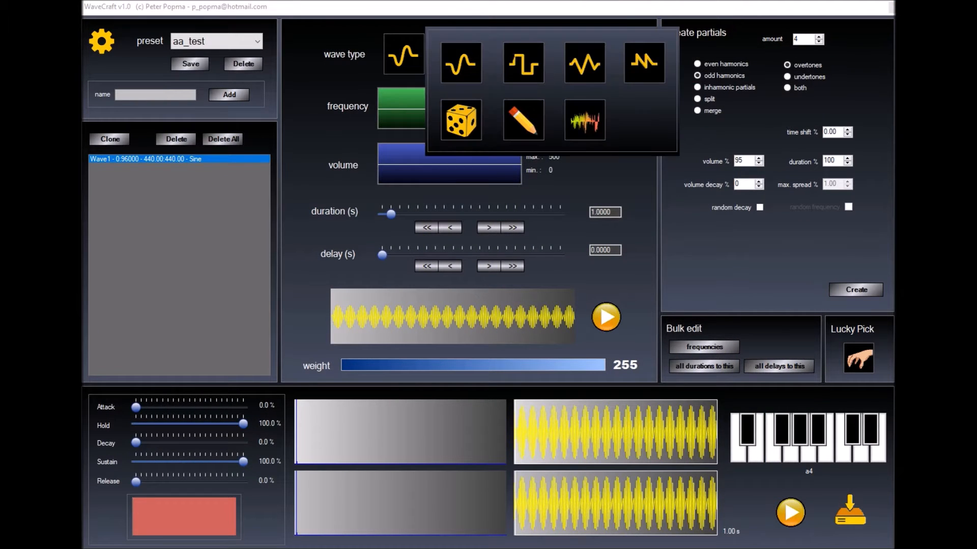
pyautogui.click(523, 63)
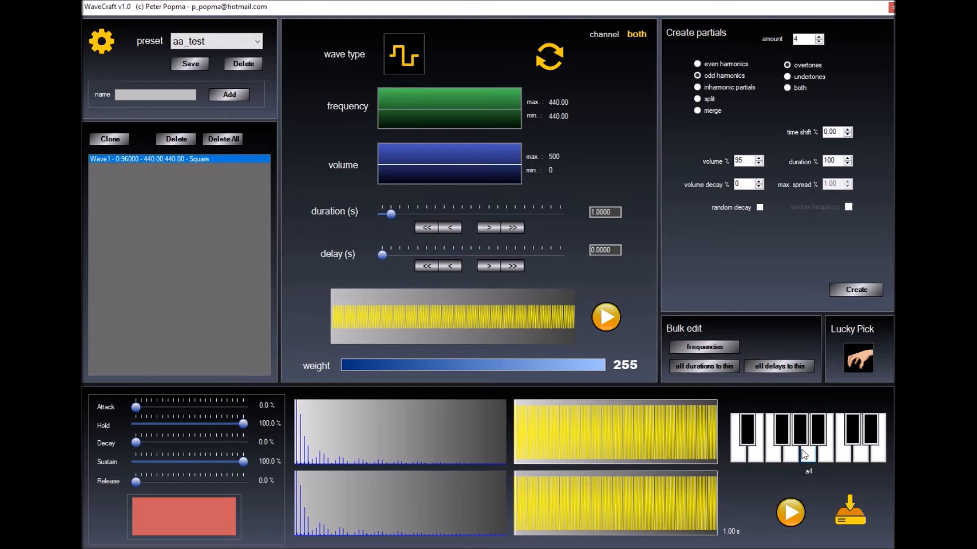
pyautogui.click(324, 451)
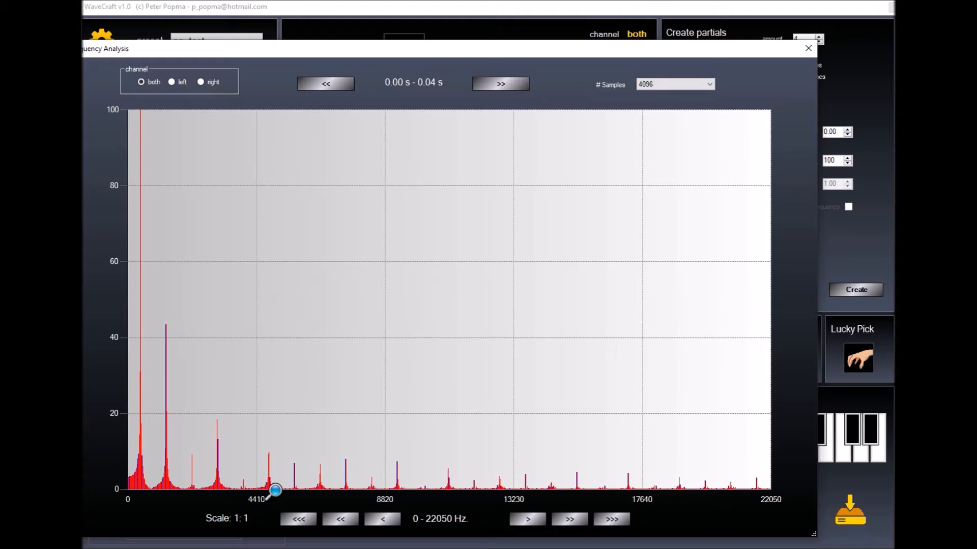
pyautogui.click(808, 50)
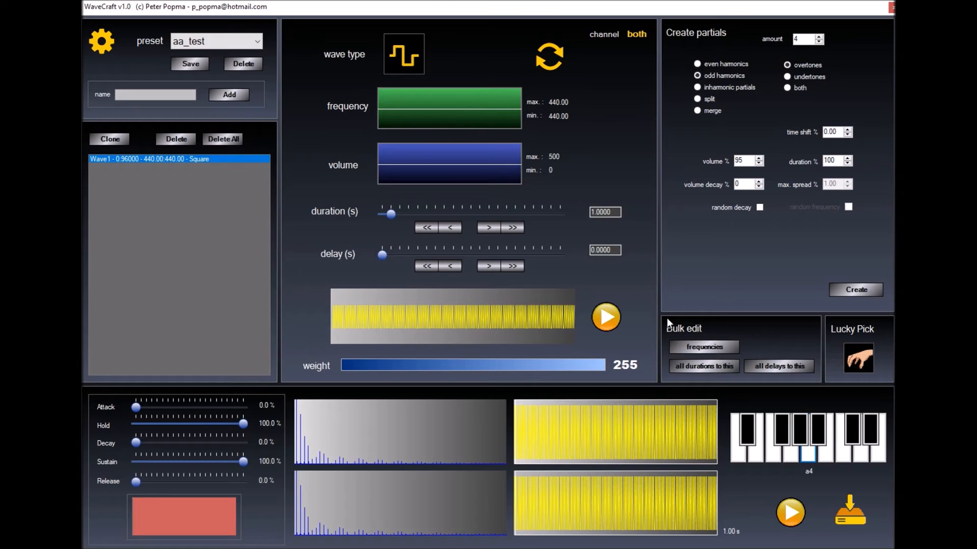
pyautogui.click(553, 47)
pyautogui.click(456, 66)
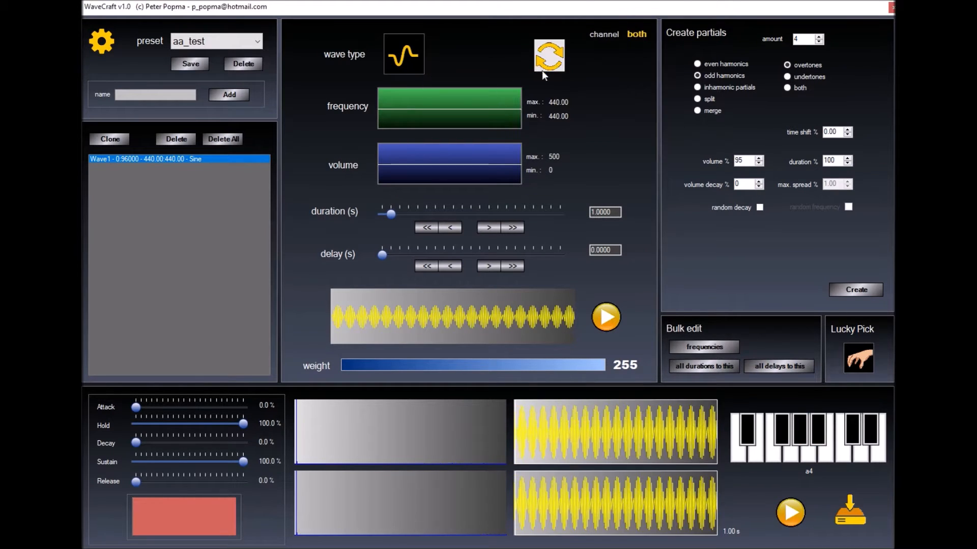
pyautogui.click(850, 291)
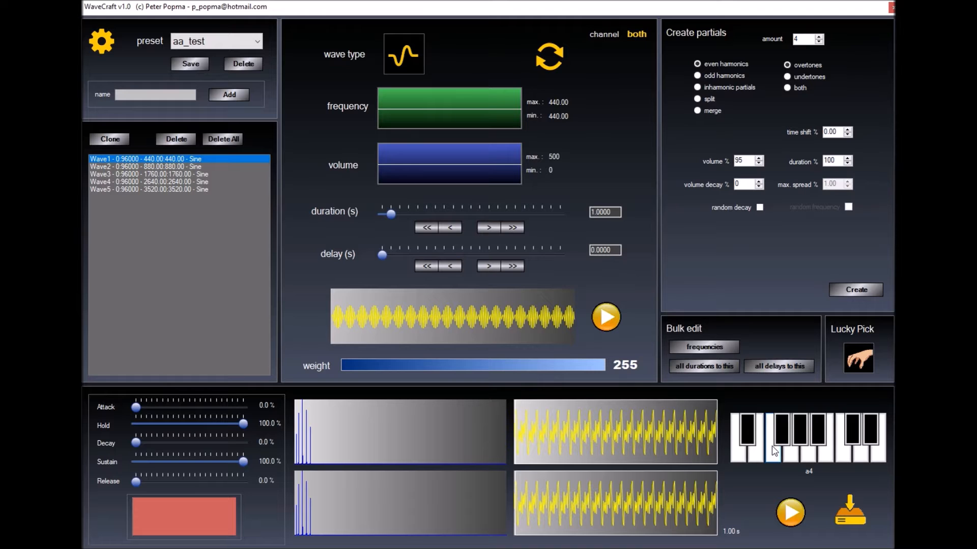
pyautogui.click(653, 432)
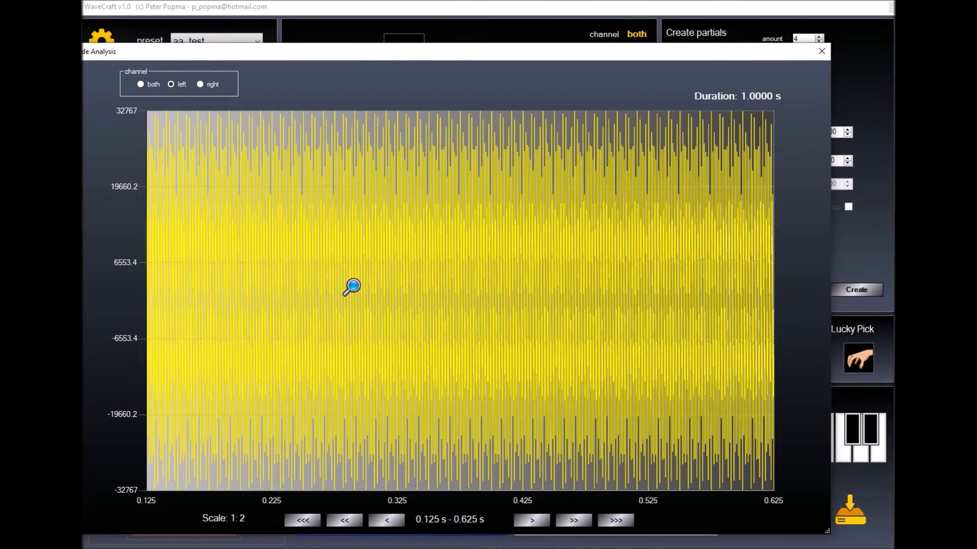
pyautogui.click(350, 285)
pyautogui.click(350, 285)
pyautogui.click(351, 286)
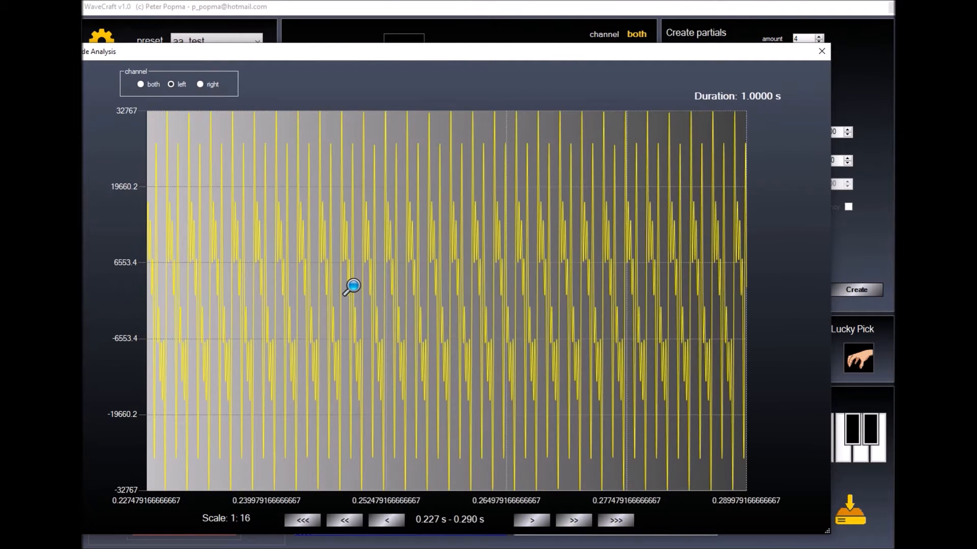
pyautogui.click(351, 287)
pyautogui.click(350, 287)
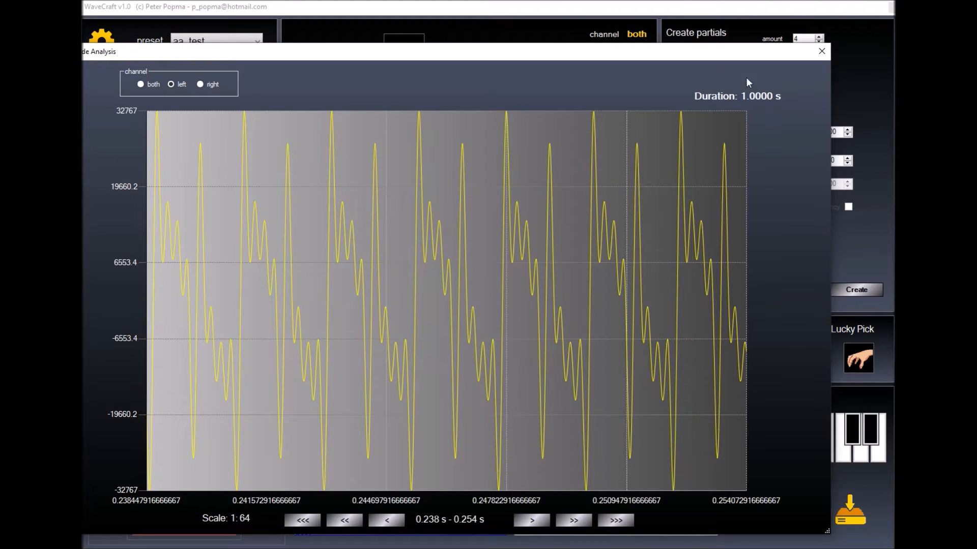
pyautogui.click(822, 52)
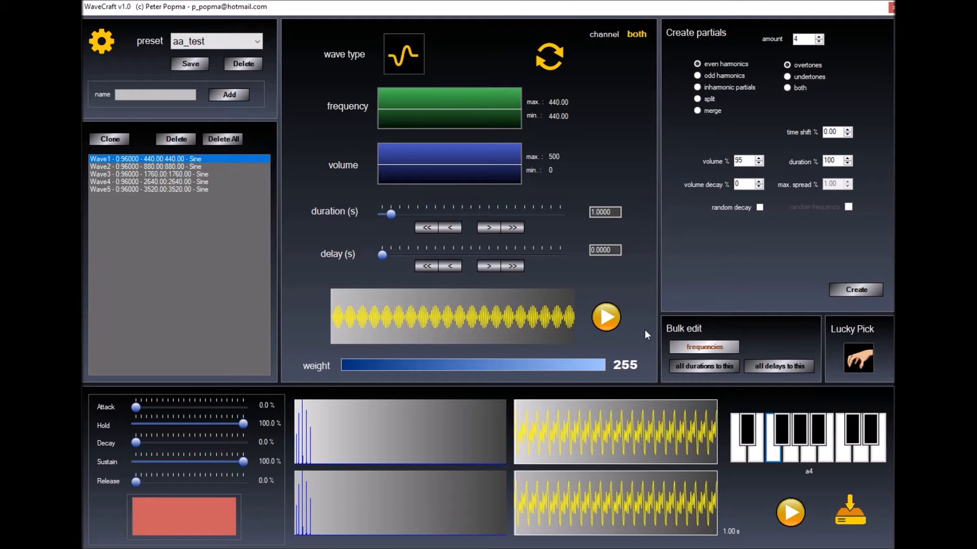
pyautogui.click(227, 141)
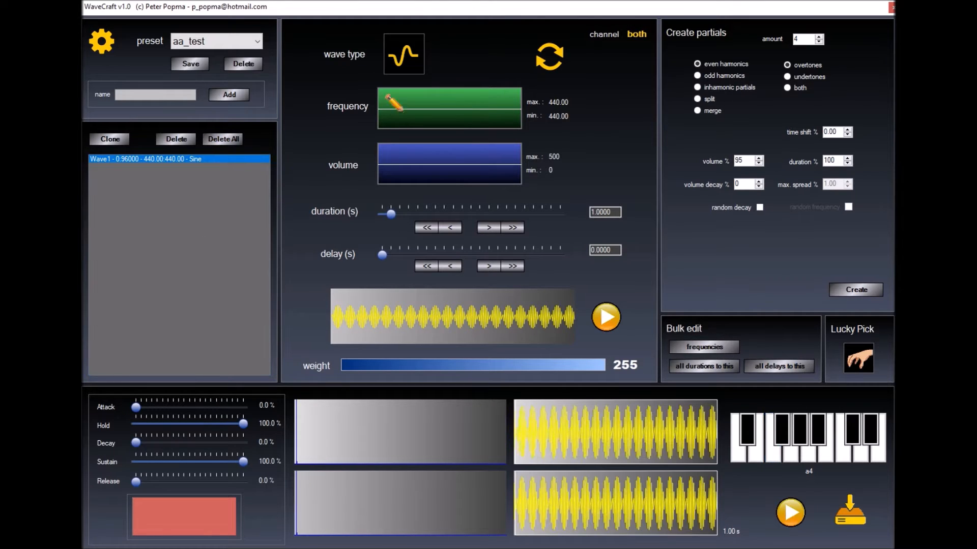
# Make the 440 Hz wave a sawtooth and zoom into its individual cycles in Amplitude Analysis
pyautogui.click(558, 57)
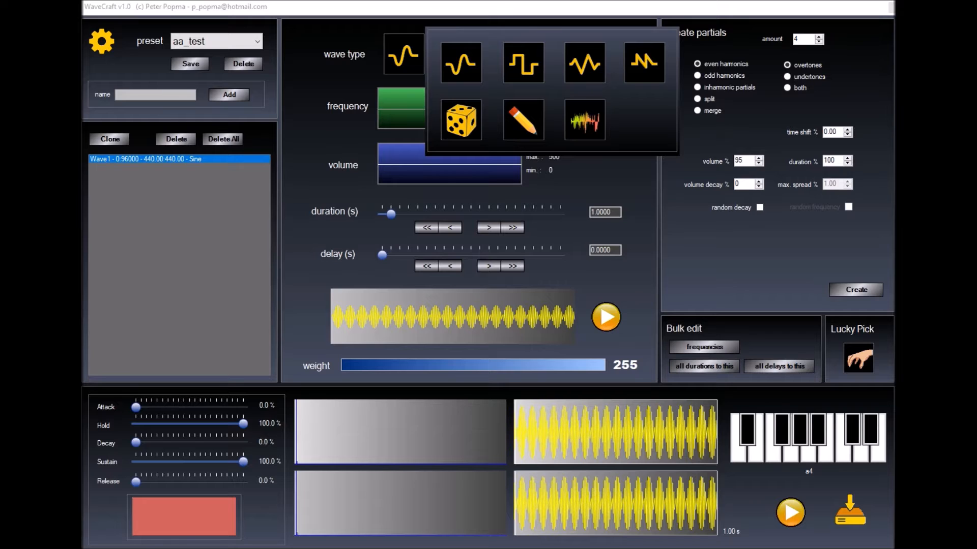
pyautogui.click(645, 64)
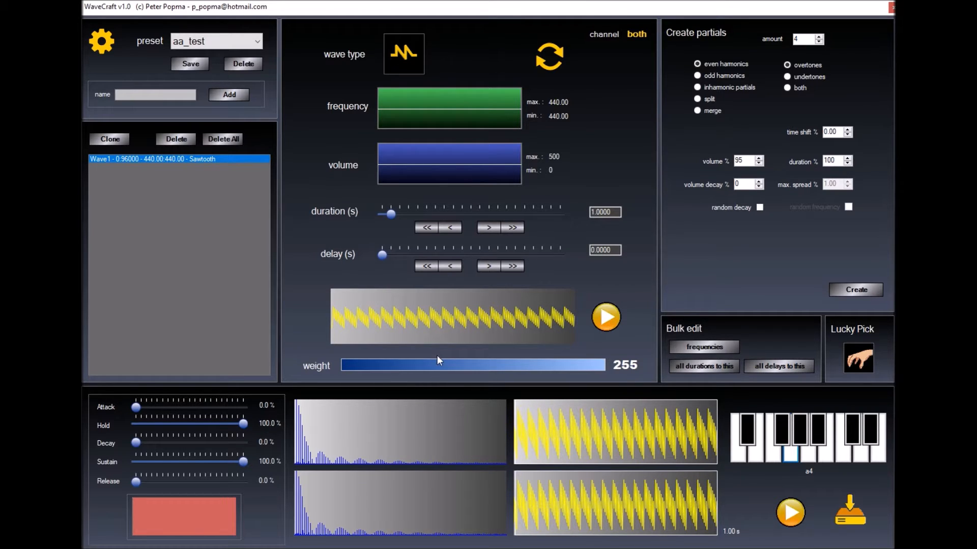
pyautogui.click(578, 460)
pyautogui.click(345, 276)
pyautogui.click(362, 259)
pyautogui.click(388, 245)
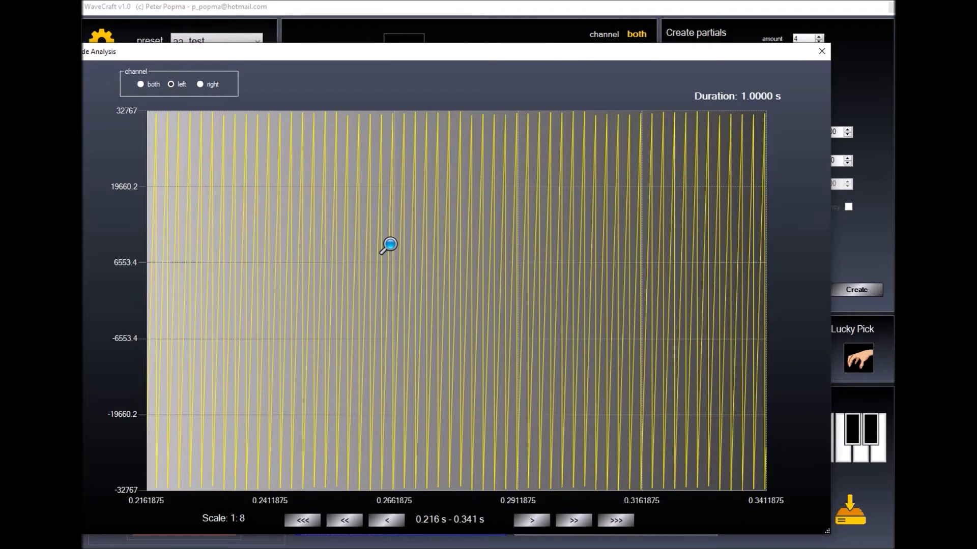
pyautogui.click(389, 245)
pyautogui.click(388, 245)
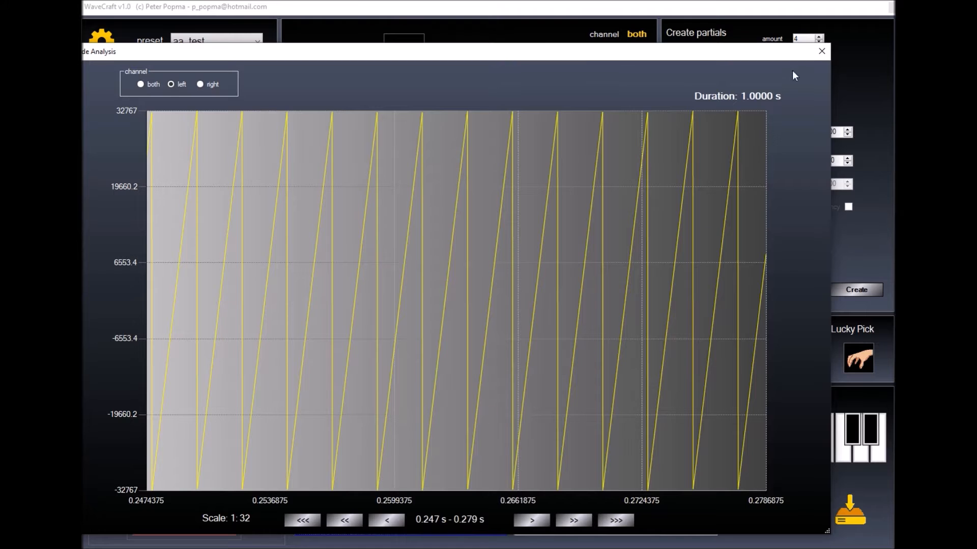
pyautogui.click(819, 53)
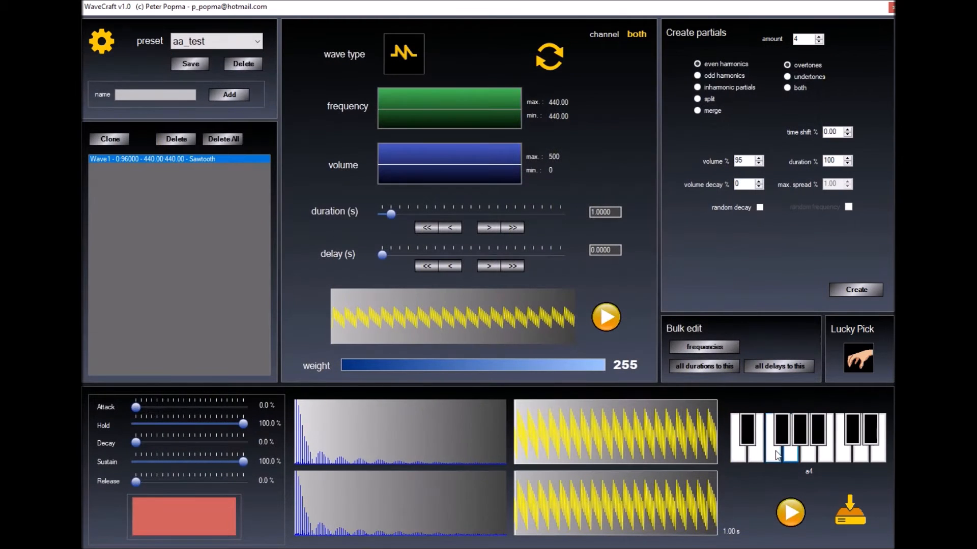
pyautogui.click(777, 454)
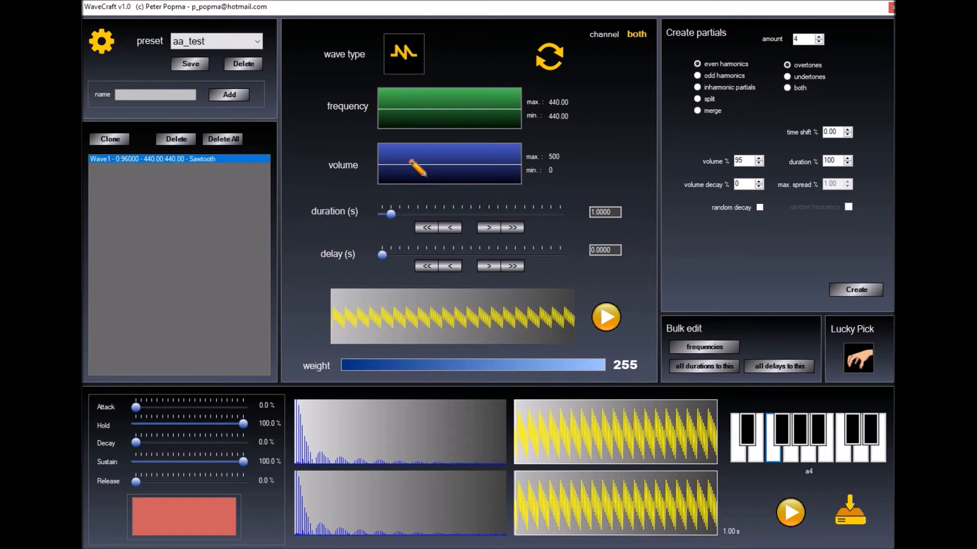
pyautogui.moveTo(136, 407); pyautogui.dragTo(146, 407)
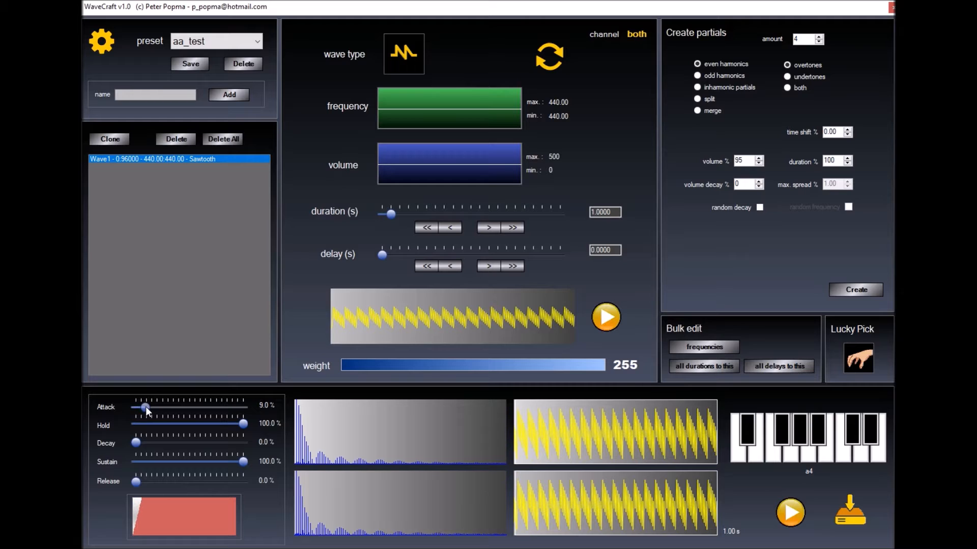
pyautogui.moveTo(241, 424); pyautogui.dragTo(195, 425)
pyautogui.moveTo(136, 483); pyautogui.dragTo(171, 480)
pyautogui.moveTo(195, 424)
pyautogui.mouseDown()
pyautogui.moveTo(206, 426)
pyautogui.moveTo(184, 423)
pyautogui.mouseUp()
pyautogui.moveTo(172, 482); pyautogui.dragTo(184, 480)
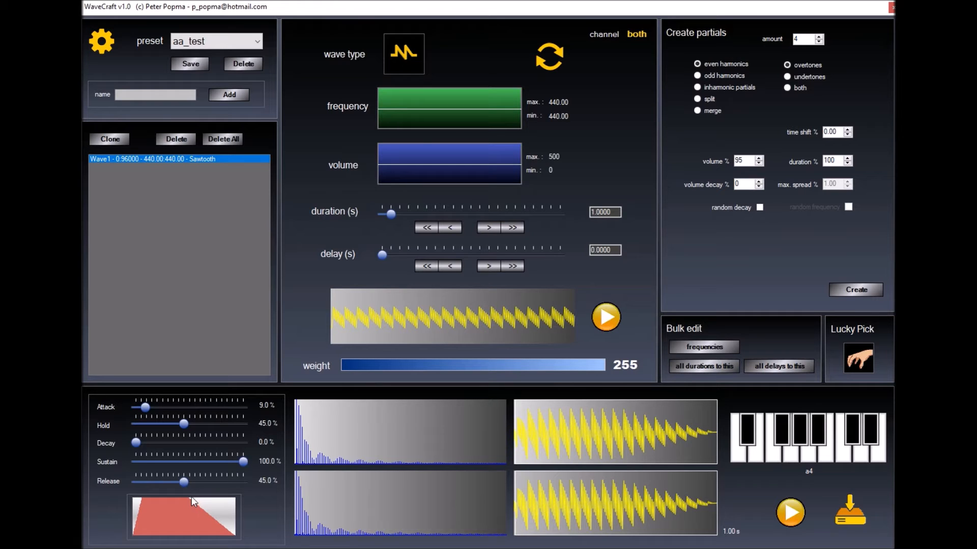
pyautogui.click(815, 451)
# Switch Wave1 to a wav-file source, load deep-kick.wav, and preview the sample
pyautogui.click(550, 56)
pyautogui.click(584, 120)
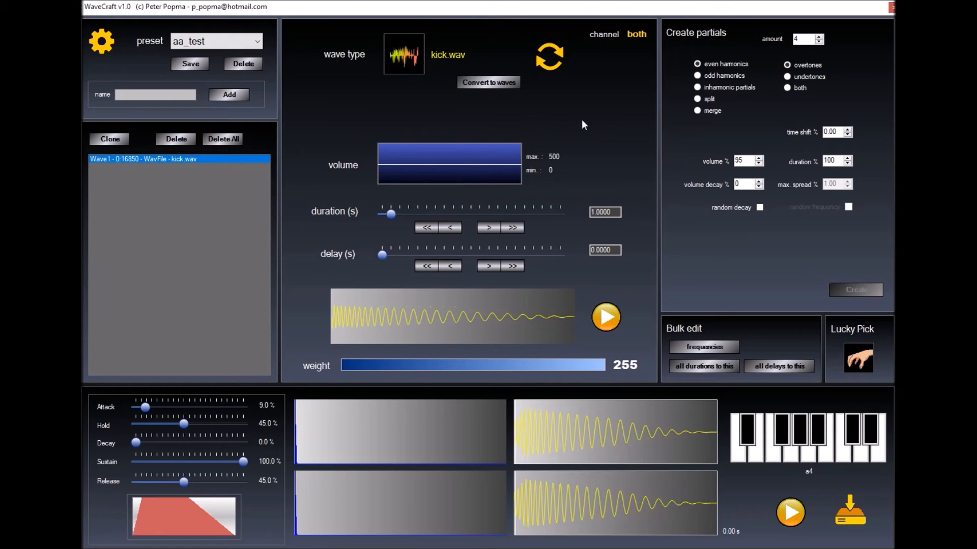
pyautogui.click(435, 59)
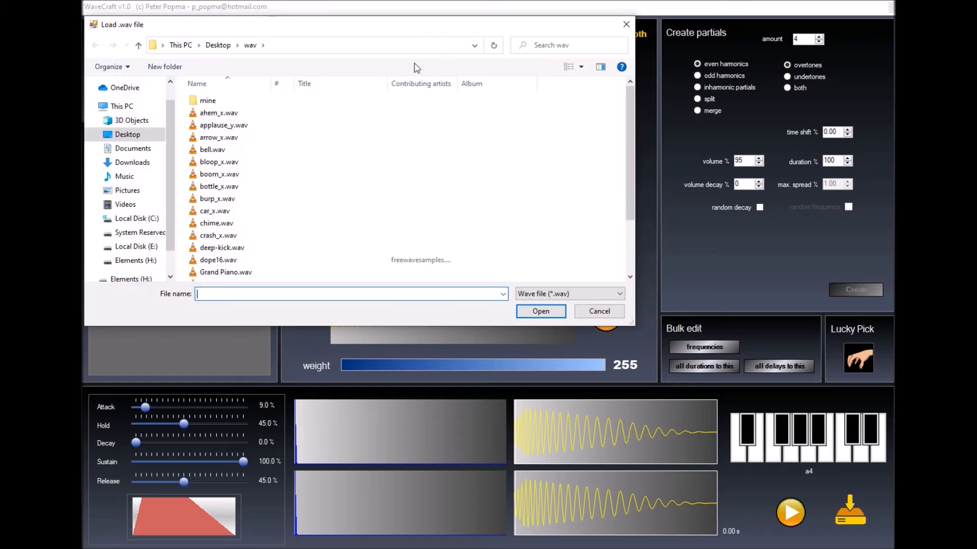
pyautogui.doubleClick(221, 248)
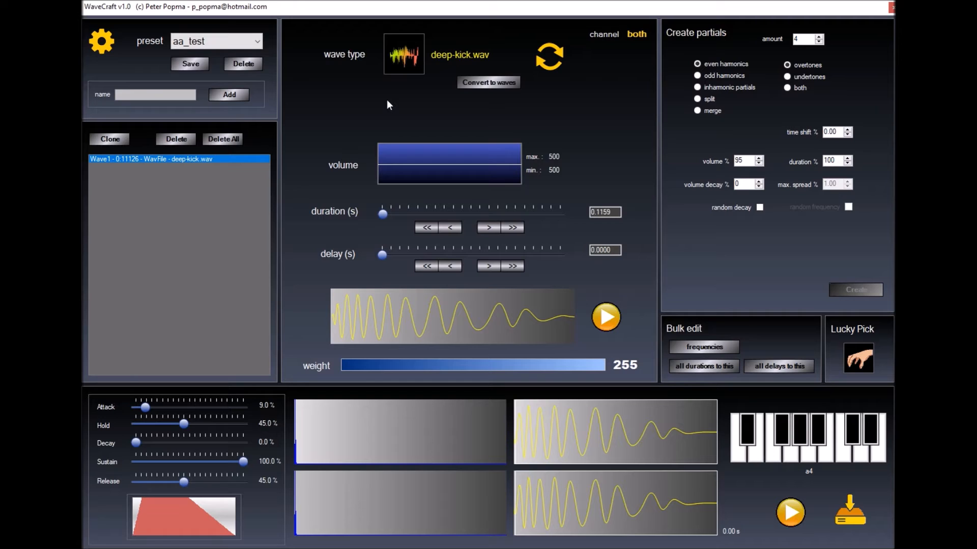
pyautogui.click(784, 455)
# Convert the deep-kick sample into a 44 Hz sine wave, added to the list as Wave2
pyautogui.click(473, 83)
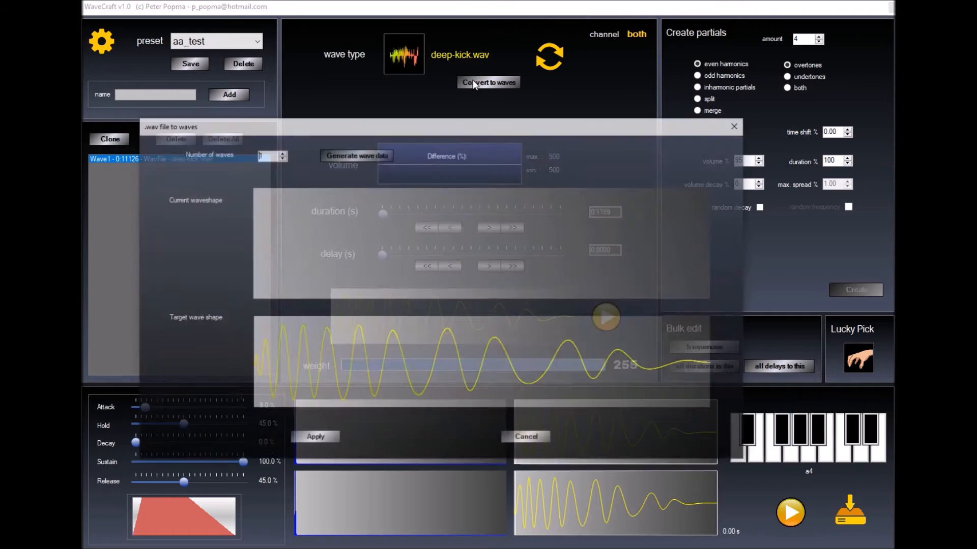
pyautogui.click(337, 154)
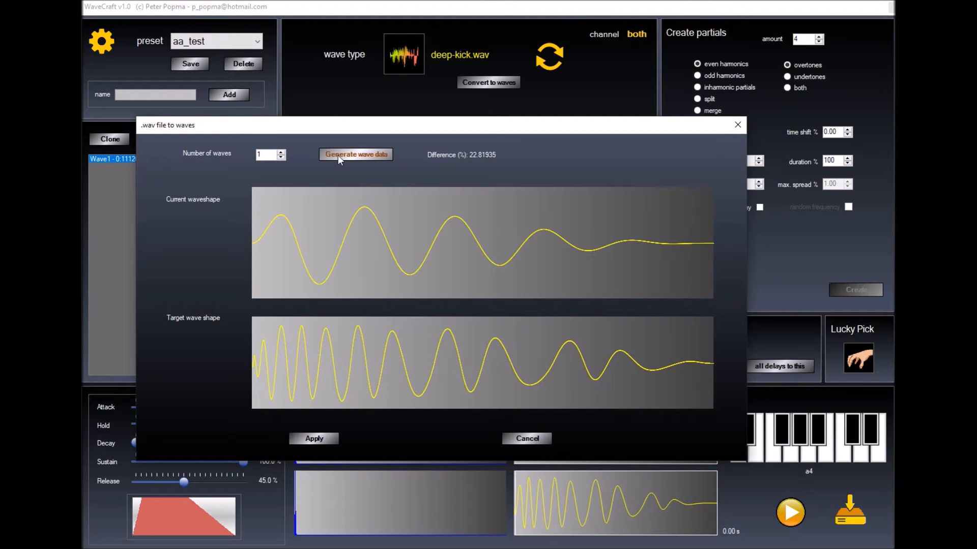
pyautogui.click(312, 439)
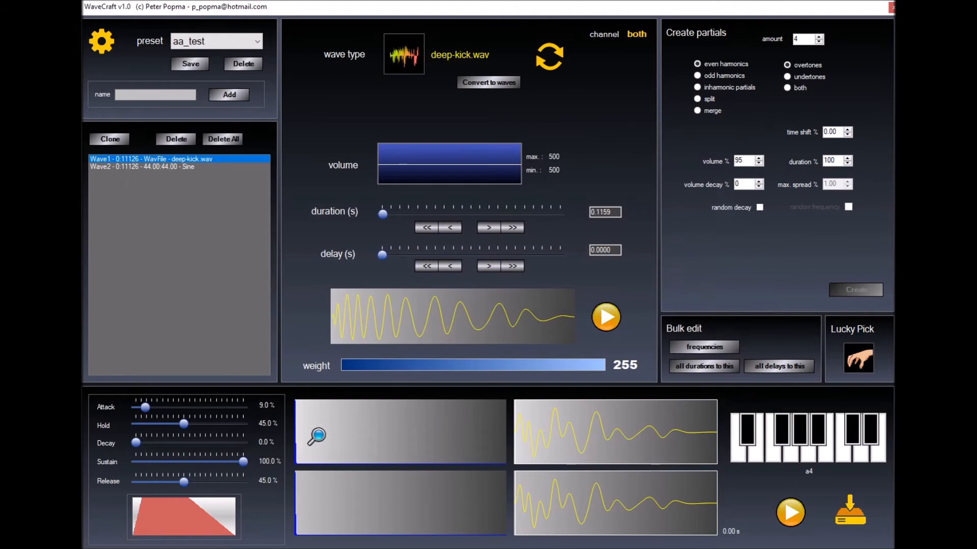
pyautogui.click(176, 170)
# Delete the kick sample wave, give Wave2 a flat constant-frequency curve, and set its attack to 0%
pyautogui.click(155, 159)
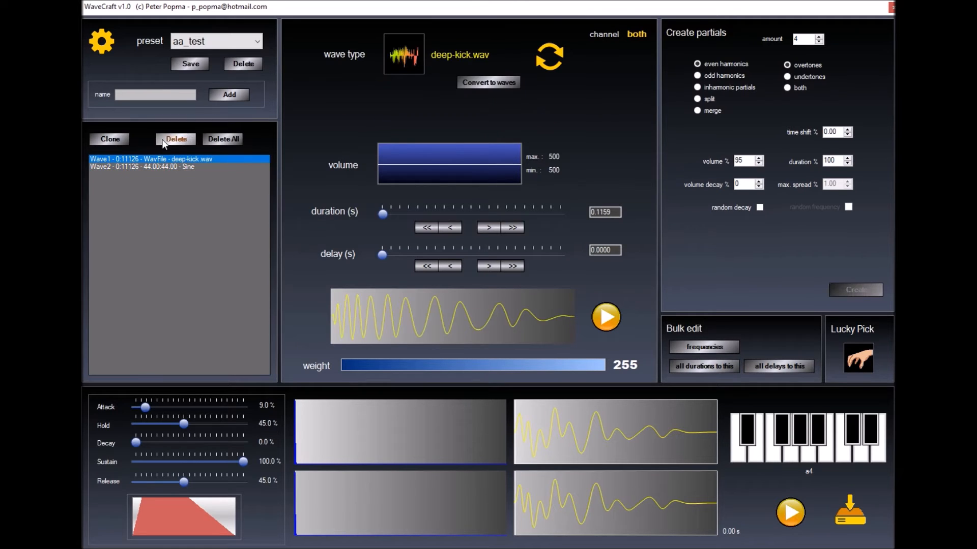
pyautogui.click(161, 139)
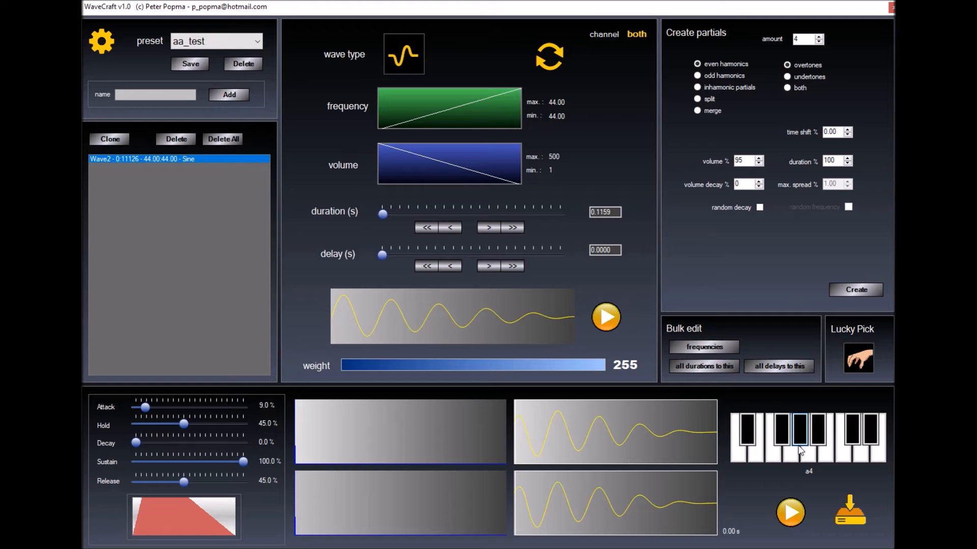
pyautogui.click(422, 115)
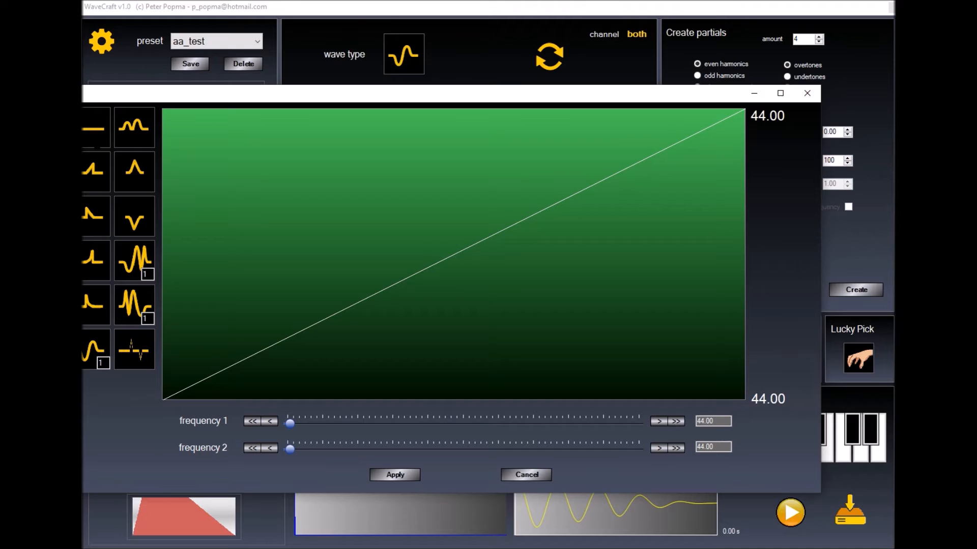
pyautogui.click(95, 137)
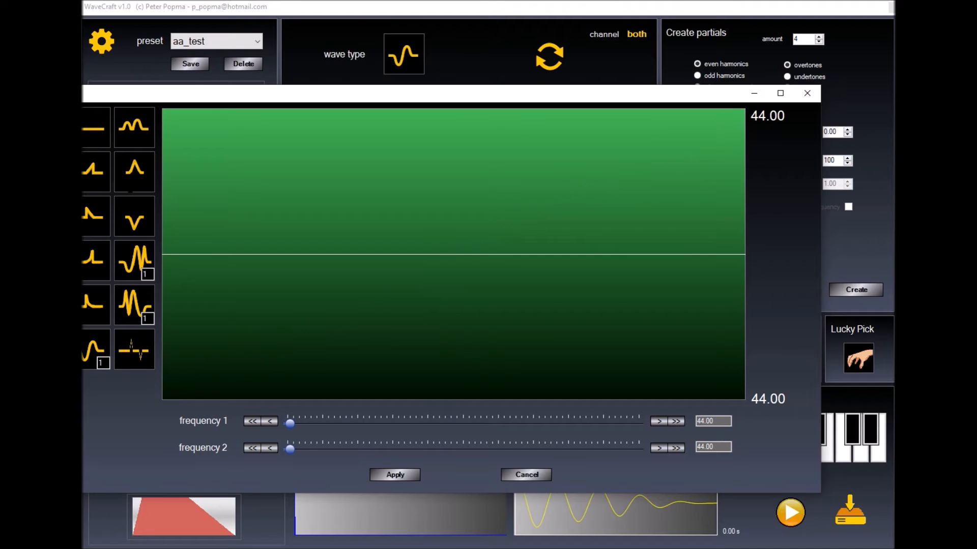
pyautogui.click(395, 474)
pyautogui.moveTo(147, 411); pyautogui.dragTo(298, 416)
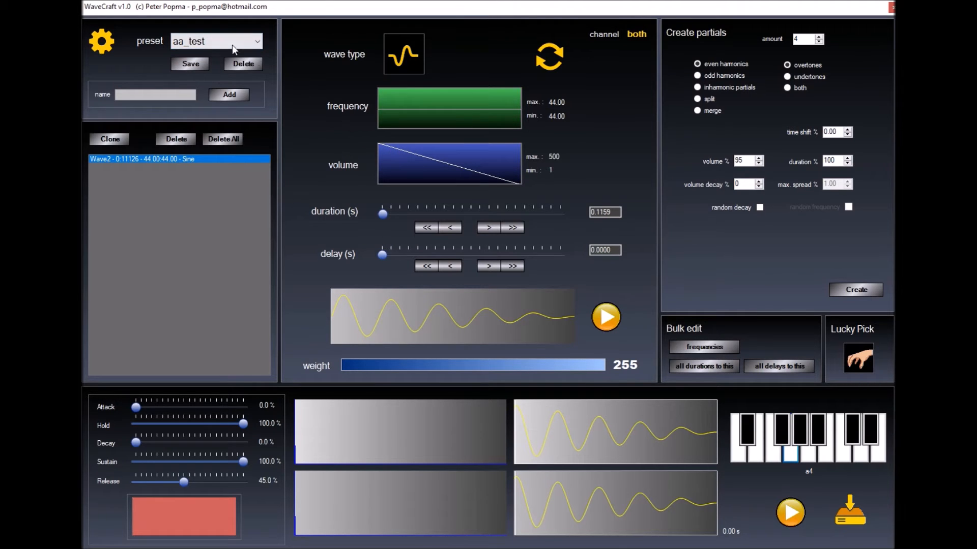
# Save the sound as a new preset named 'MY KICK'
pyautogui.click(177, 95)
pyautogui.write('MY KICK')
pyautogui.click(229, 95)
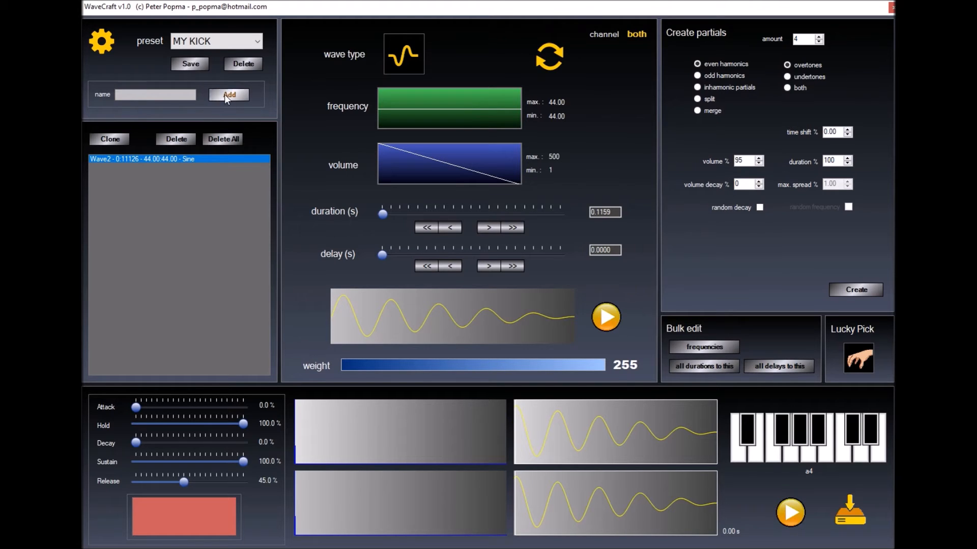
pyautogui.click(254, 43)
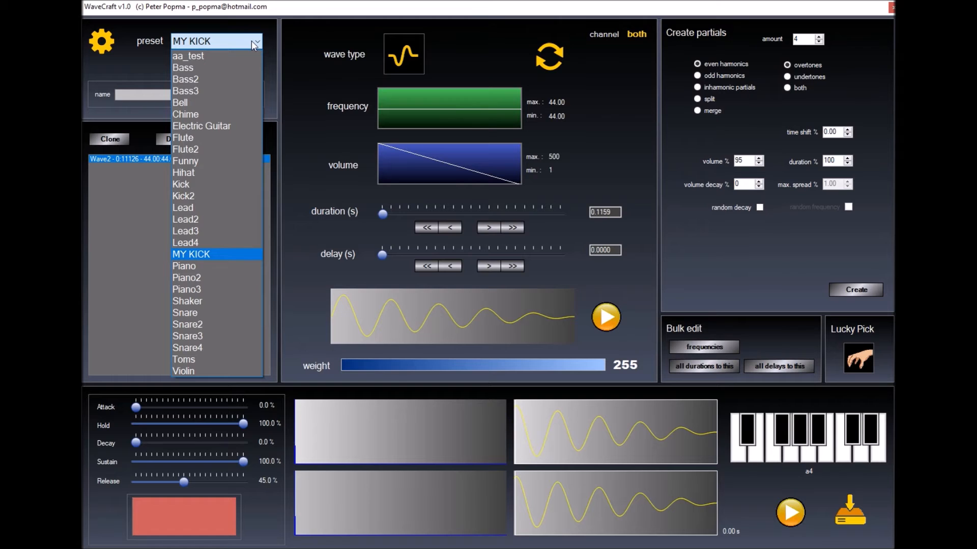
# Load and audition the Toms, Flute and Bass2 presets, finishing with the Lead preset
pyautogui.click(184, 360)
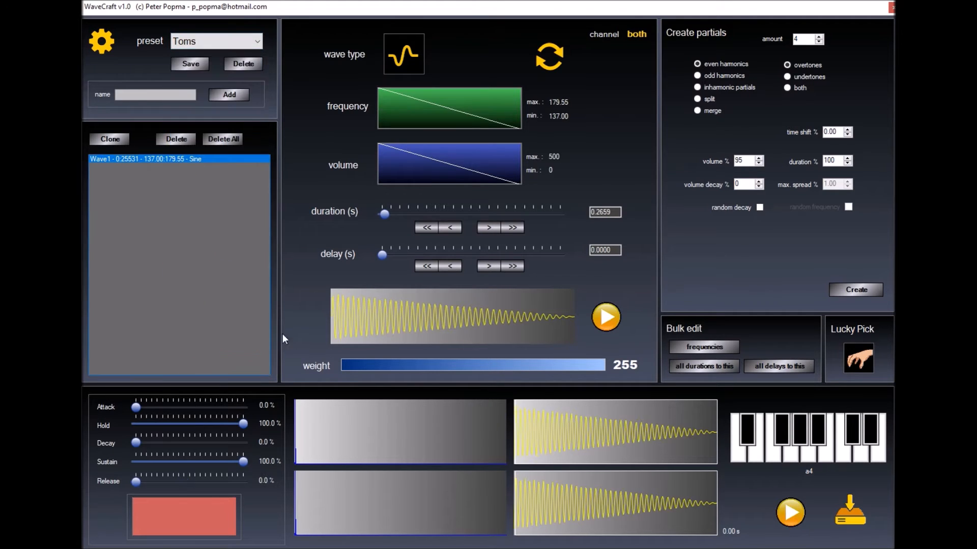
pyautogui.click(800, 436)
pyautogui.click(818, 437)
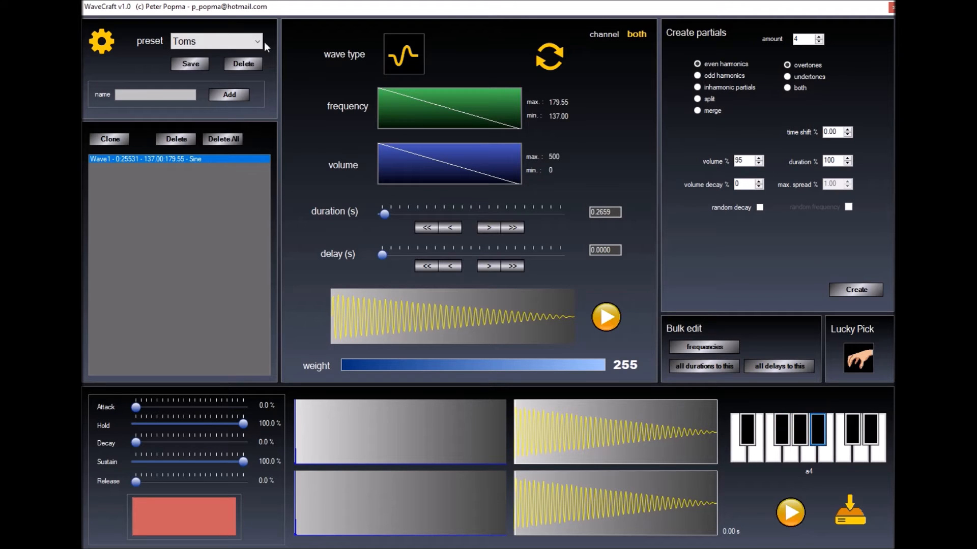
pyautogui.click(246, 43)
pyautogui.click(208, 142)
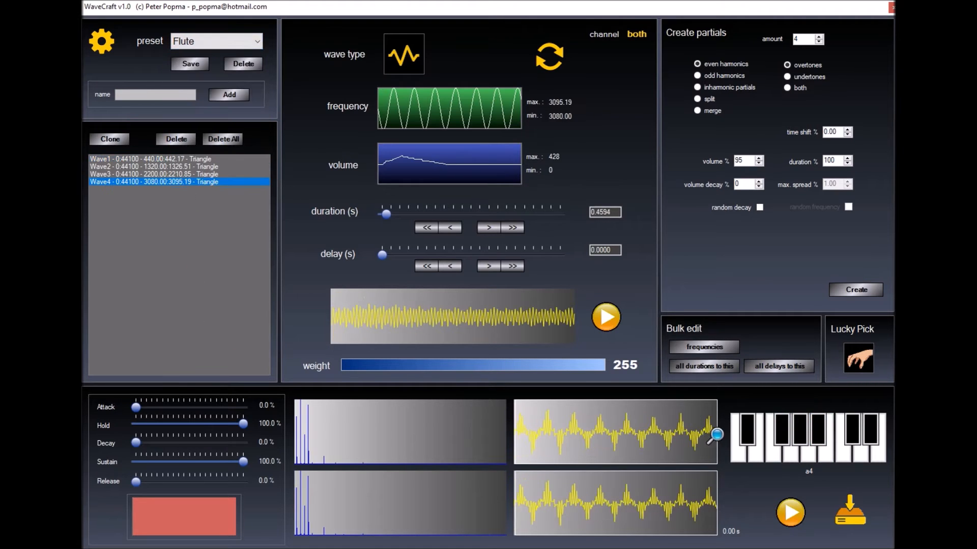
pyautogui.click(254, 42)
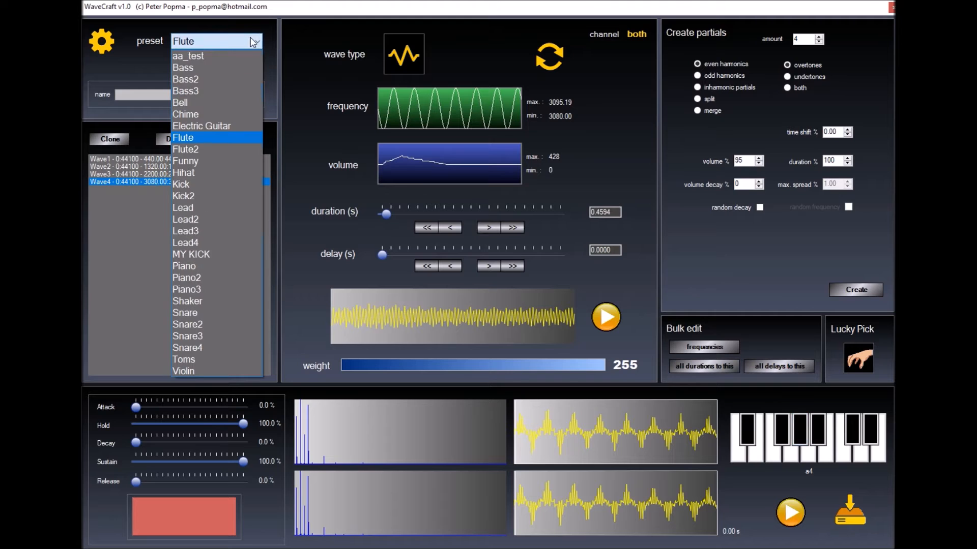
pyautogui.click(222, 80)
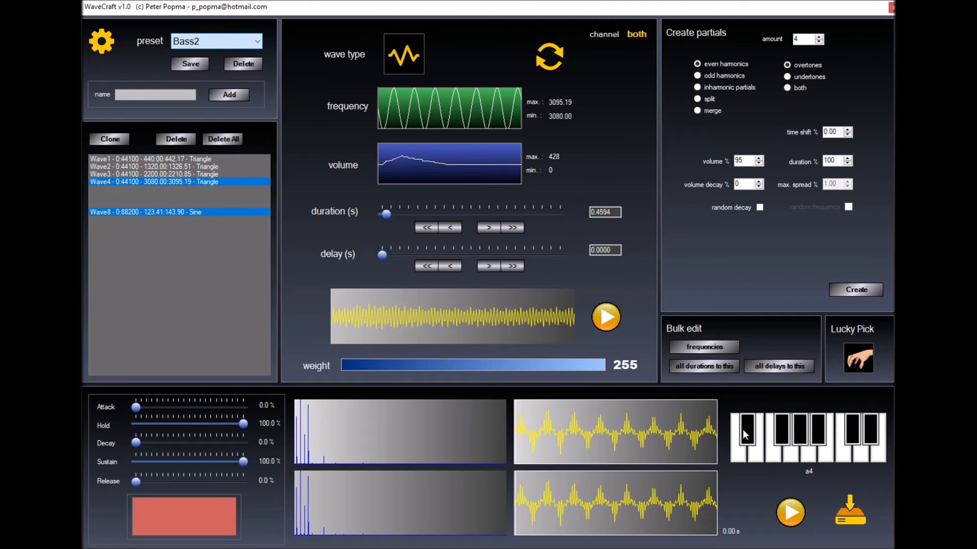
pyautogui.click(248, 35)
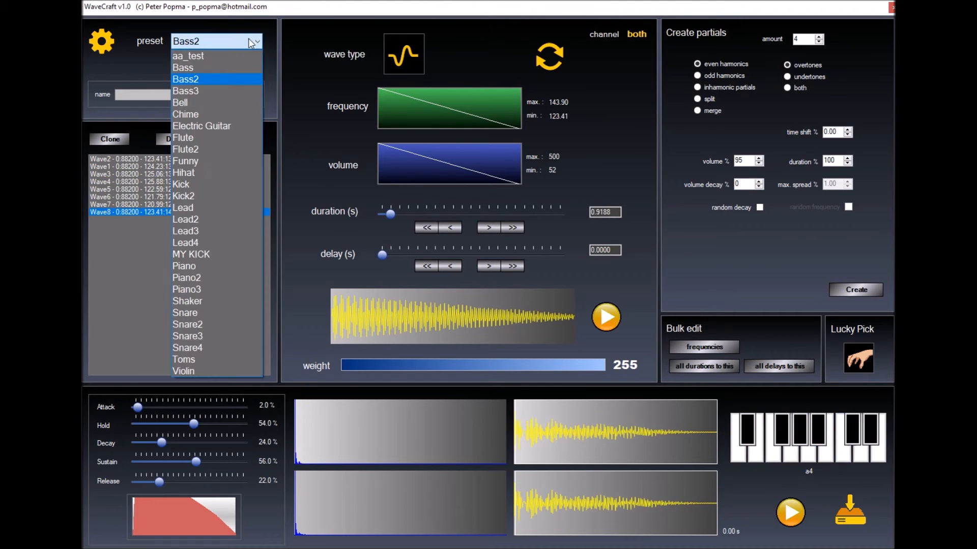
pyautogui.click(193, 208)
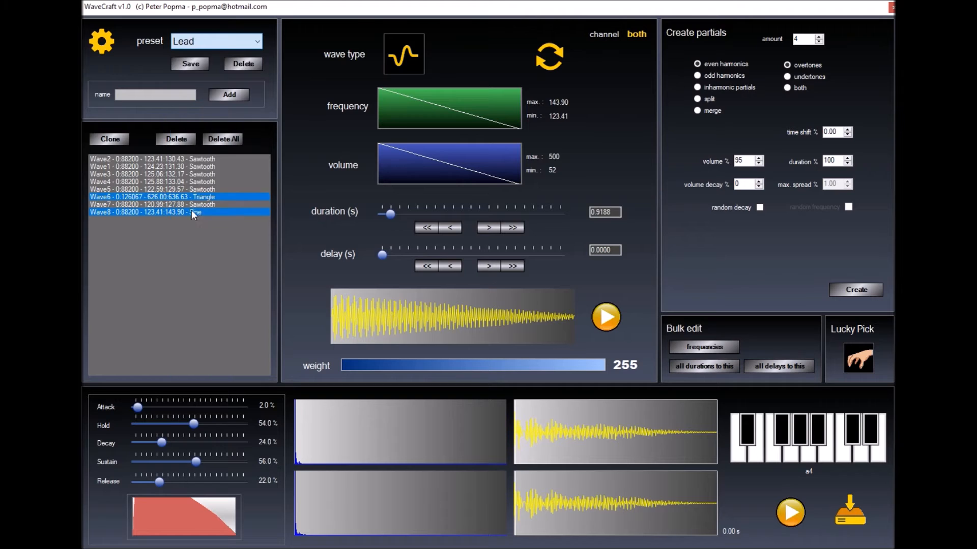
pyautogui.click(849, 454)
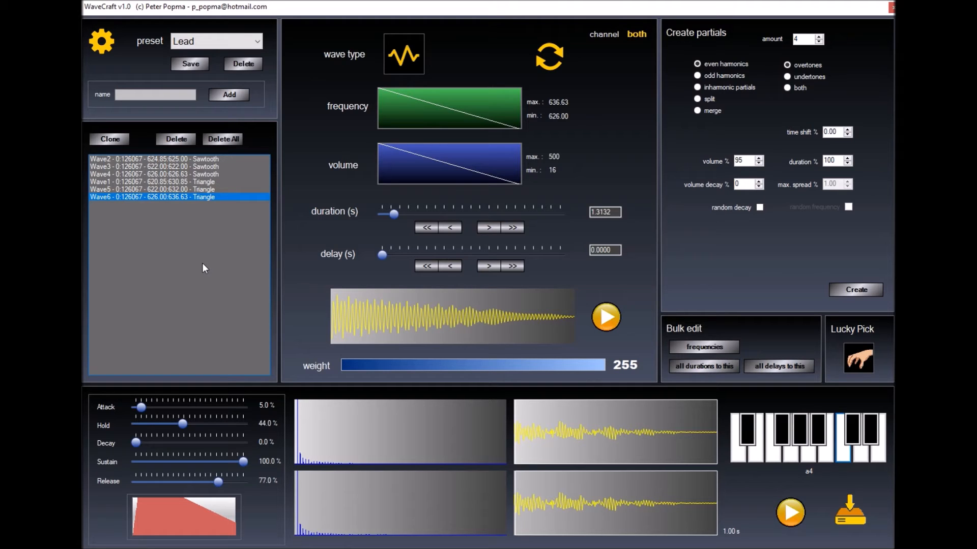
# Play a few Lead notes, inspect Wave3, Wave1 and Wave5, then bring up bulk frequency editing
pyautogui.click(794, 461)
pyautogui.click(817, 435)
pyautogui.click(823, 455)
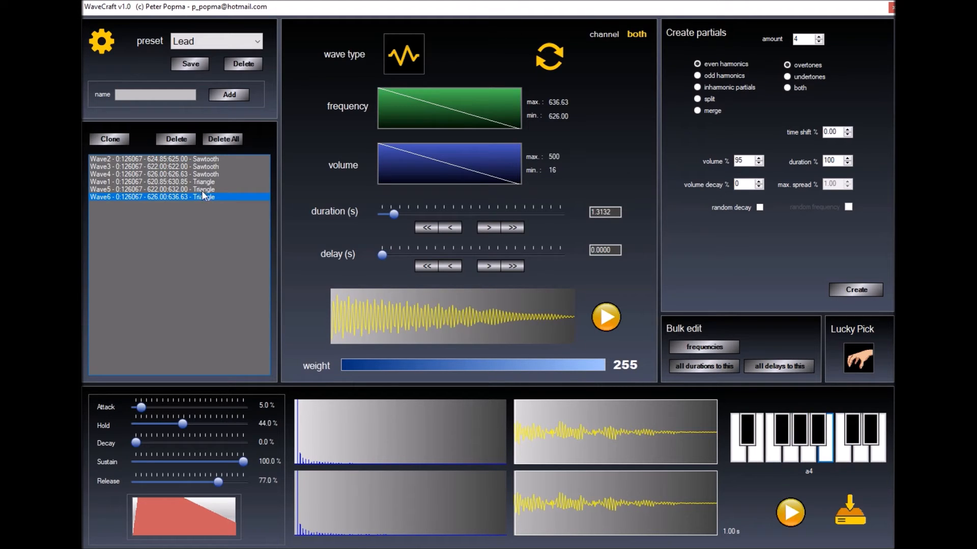
pyautogui.click(202, 166)
pyautogui.click(210, 182)
pyautogui.click(208, 189)
pyautogui.click(204, 168)
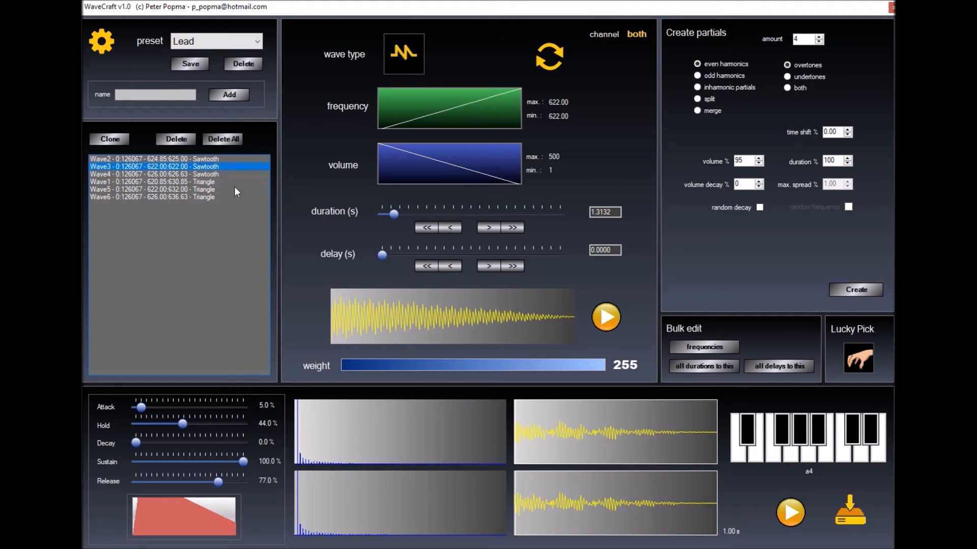
pyautogui.click(711, 347)
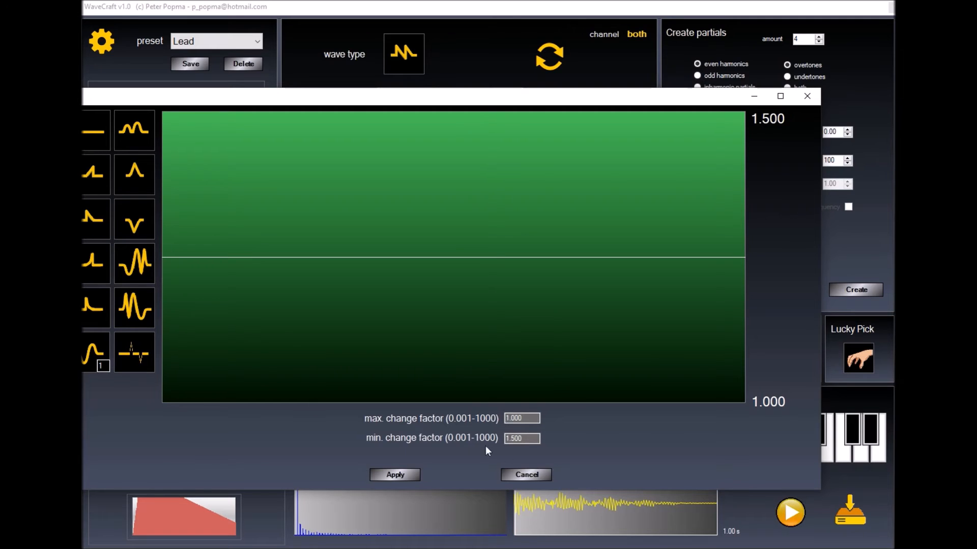
# Set the minimum change factor to 1.2 with a four-cycle sine curve and apply it to the waves
pyautogui.press('BackSpace')
pyautogui.write('2')
pyautogui.doubleClick(105, 366)
pyautogui.write('4')
pyautogui.press('Return')
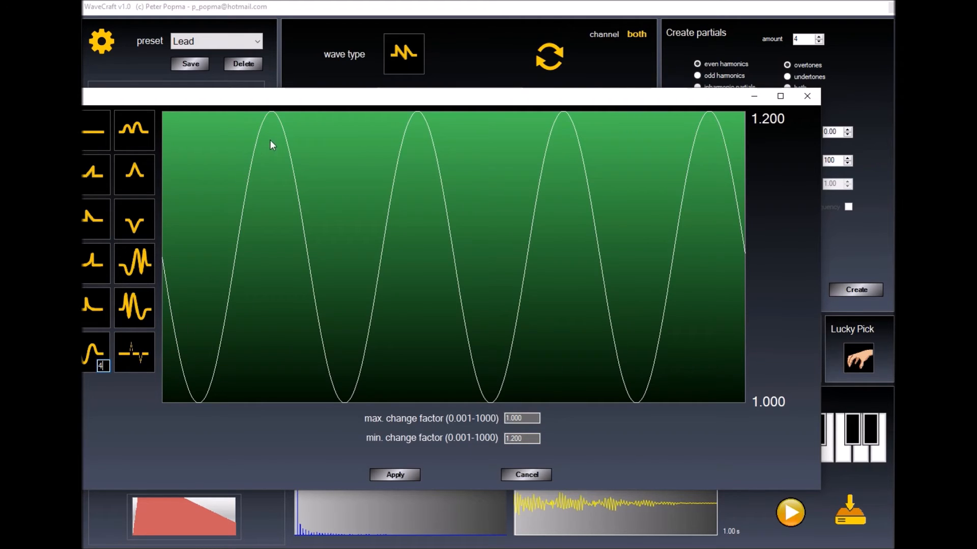
pyautogui.click(404, 474)
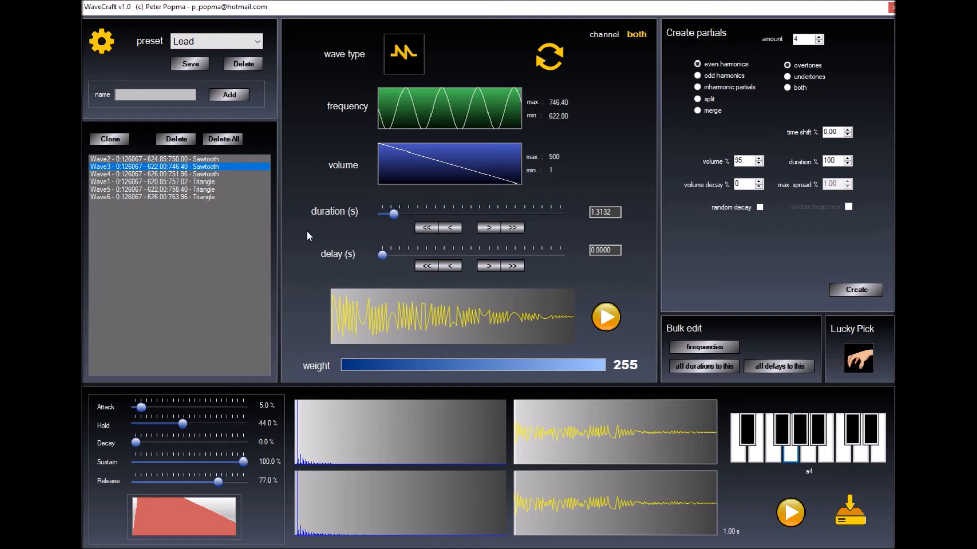
# Delete all extra partials and switch the remaining wave to random noise
pyautogui.click(209, 139)
pyautogui.click(404, 54)
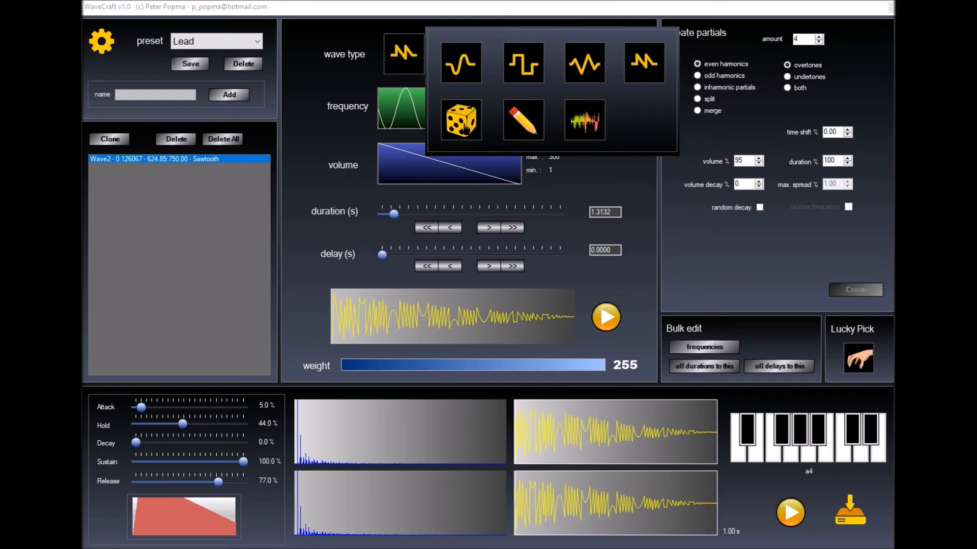
pyautogui.click(463, 127)
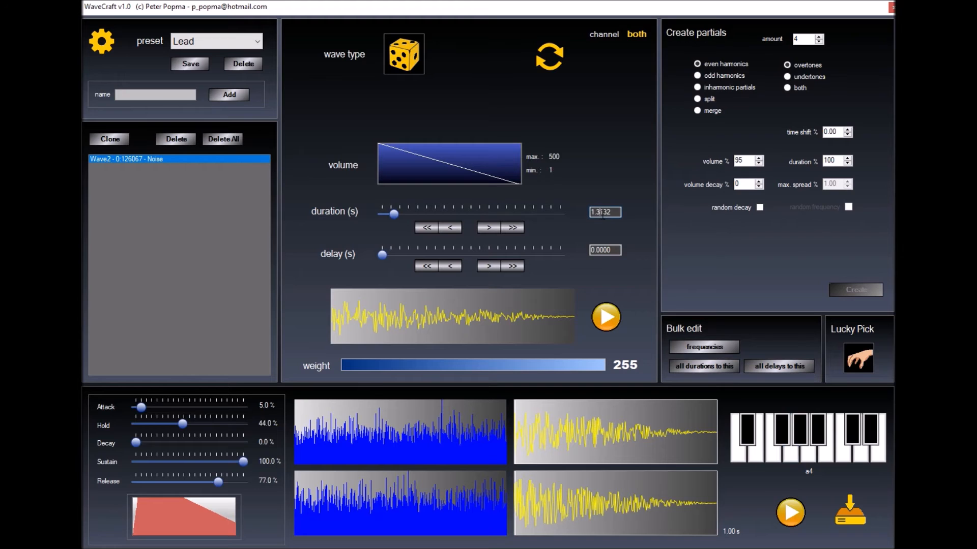
# Set the noise wave's duration to 0.08 seconds
pyautogui.press('Left')
pyautogui.press('Left')
pyautogui.press('BackSpace')
pyautogui.write('0')
pyautogui.press('Right')
pyautogui.write('08')
pyautogui.press('Delete')
pyautogui.press('Delete')
pyautogui.press('Delete')
pyautogui.press('Delete')
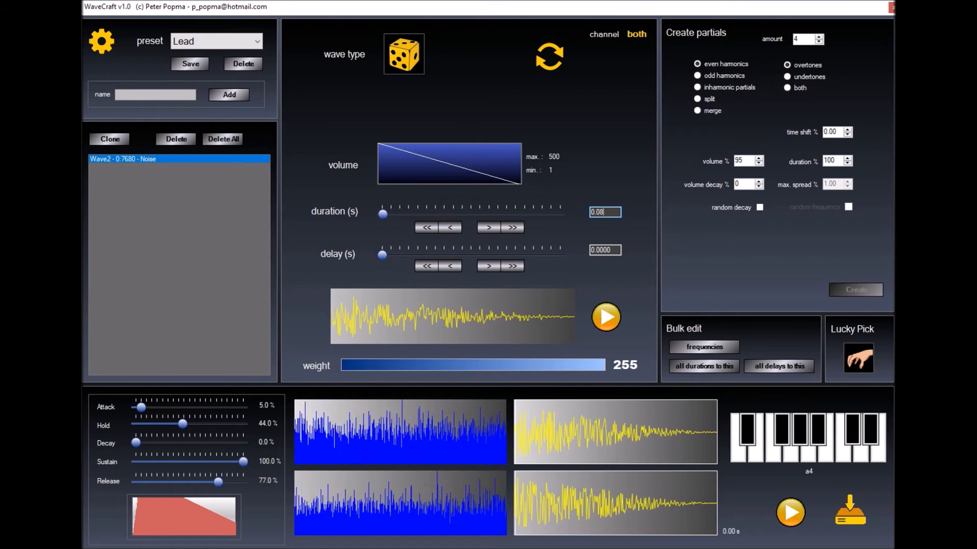
# Play four piano keys to audition the short noise burst
pyautogui.click(773, 454)
pyautogui.click(790, 456)
pyautogui.click(808, 456)
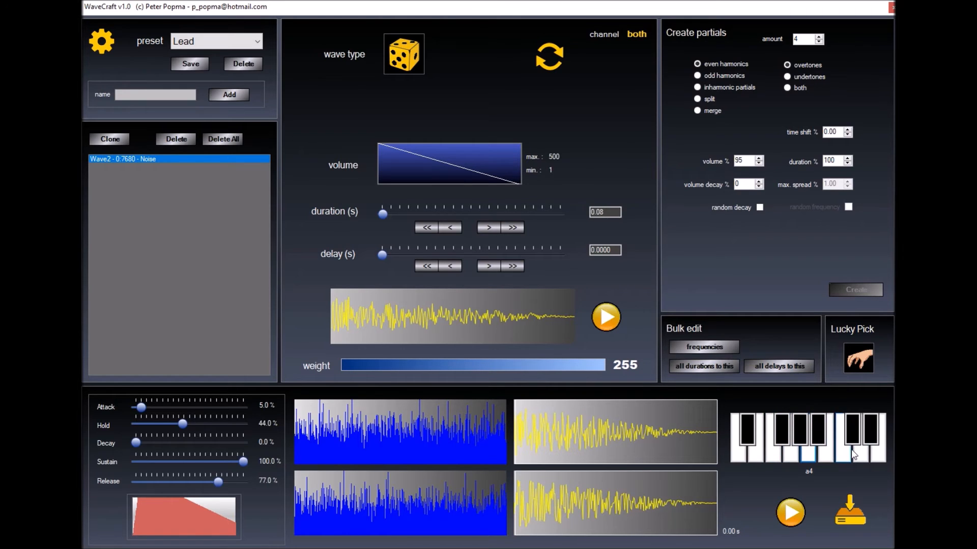
pyautogui.click(832, 454)
# Switch Wave2 to a custom wave shape filled with the sine preset
pyautogui.click(541, 58)
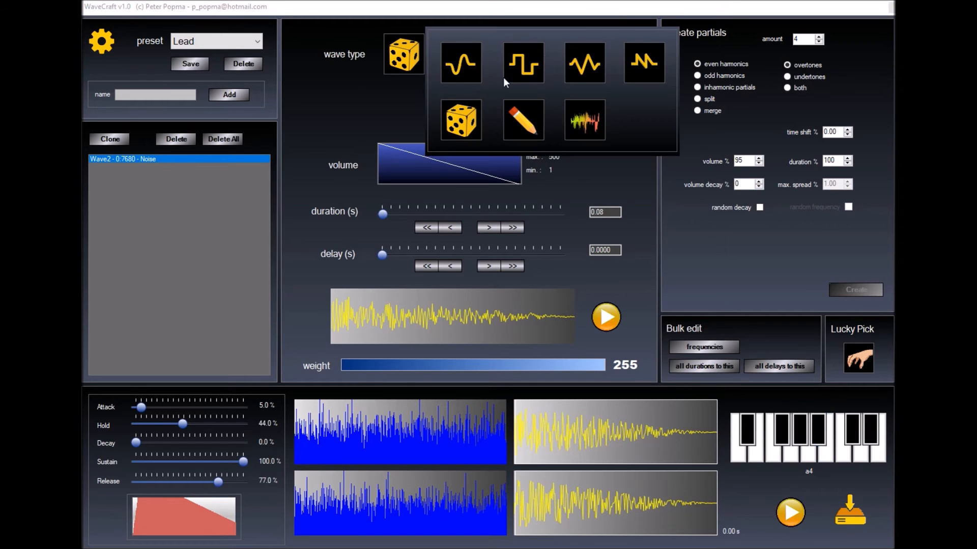
pyautogui.click(524, 122)
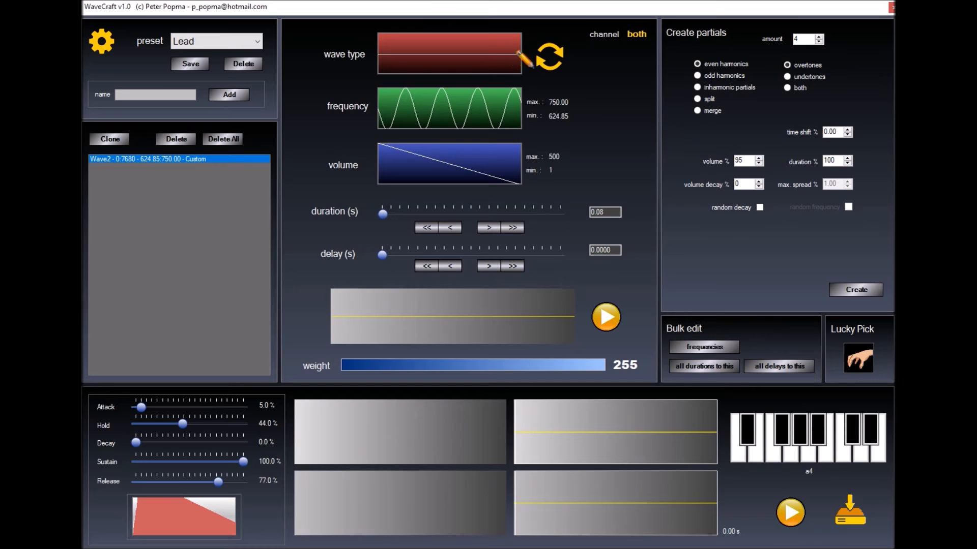
pyautogui.click(478, 63)
pyautogui.click(141, 165)
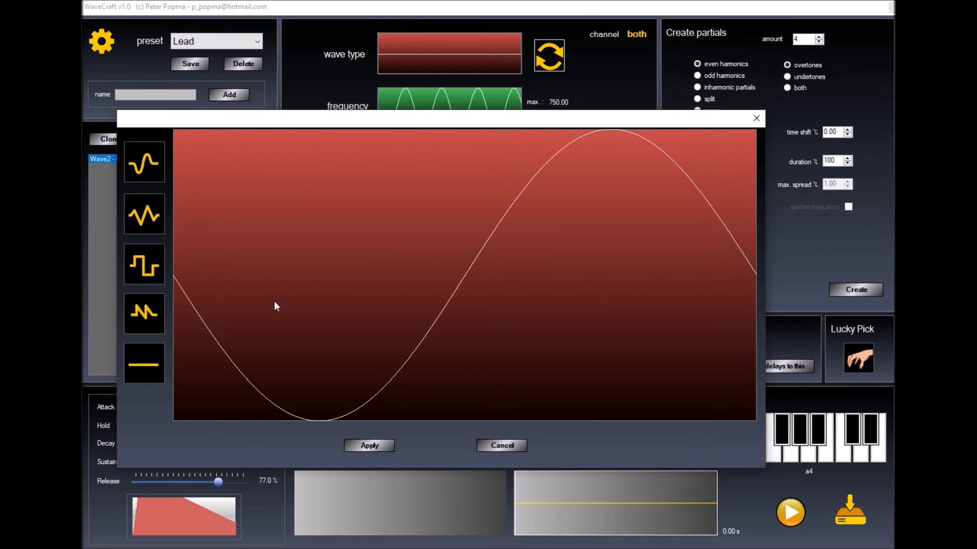
pyautogui.click(370, 446)
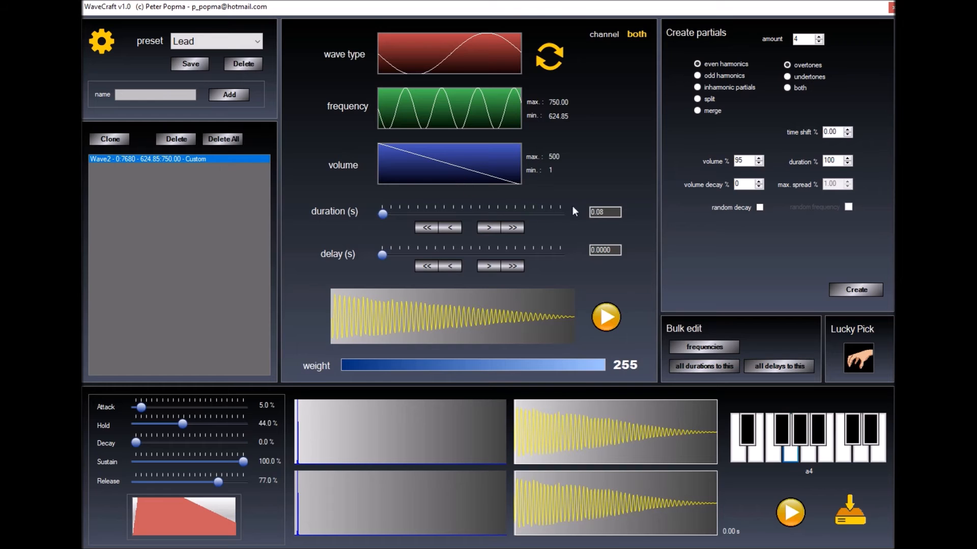
# Set the wave's duration to 1 second
pyautogui.moveTo(611, 219); pyautogui.dragTo(591, 216)
pyautogui.write('1')
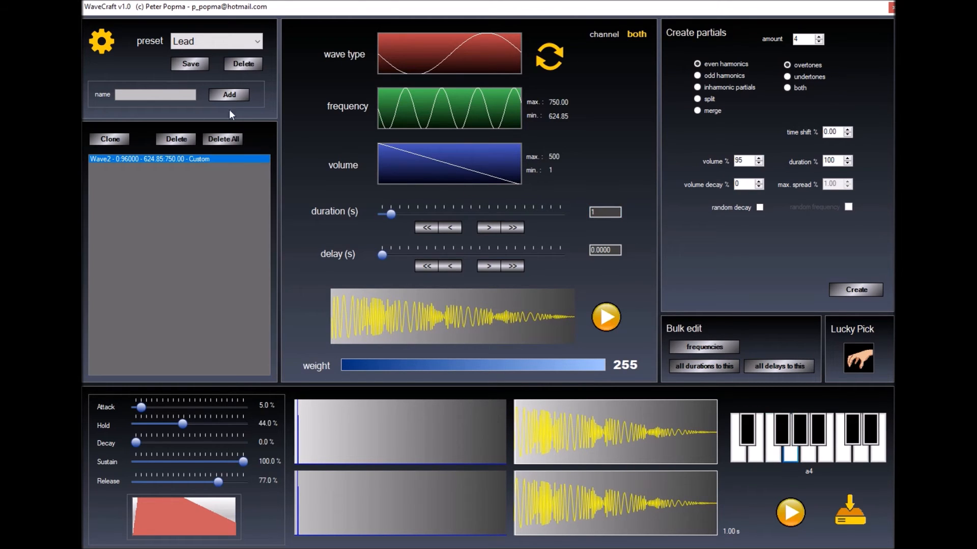
pyautogui.click(434, 182)
# Apply the flat-line preset to both Wave2's volume curve and its frequency curve
pyautogui.click(121, 130)
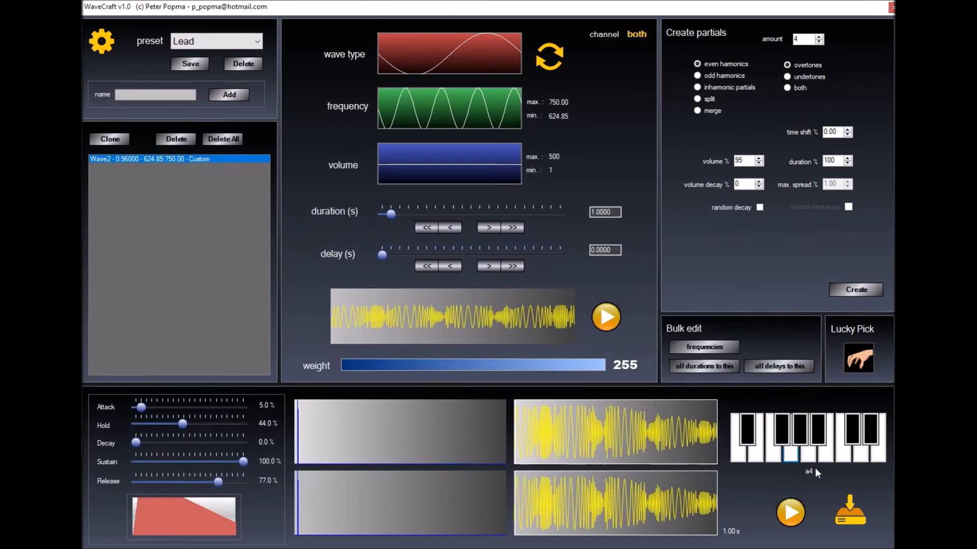
pyautogui.click(384, 475)
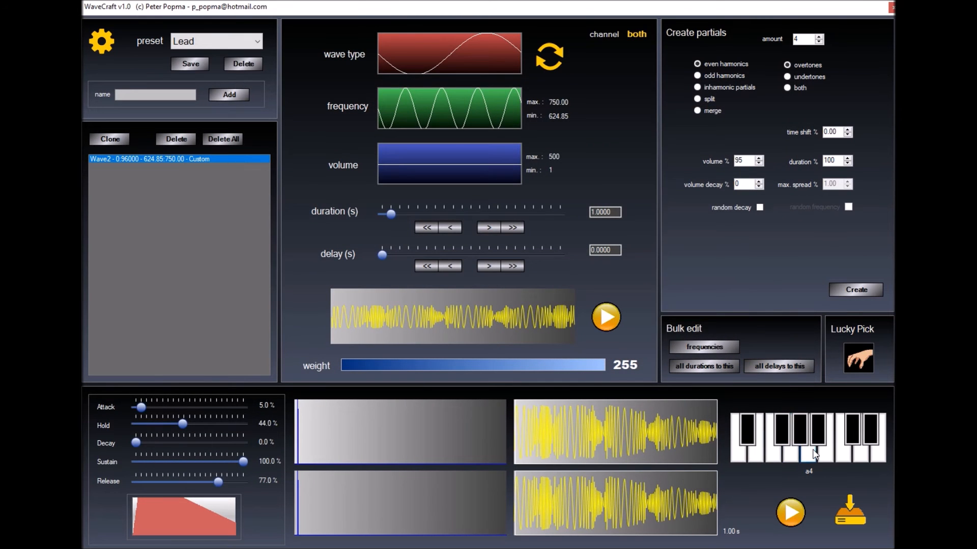
pyautogui.click(418, 112)
pyautogui.click(95, 128)
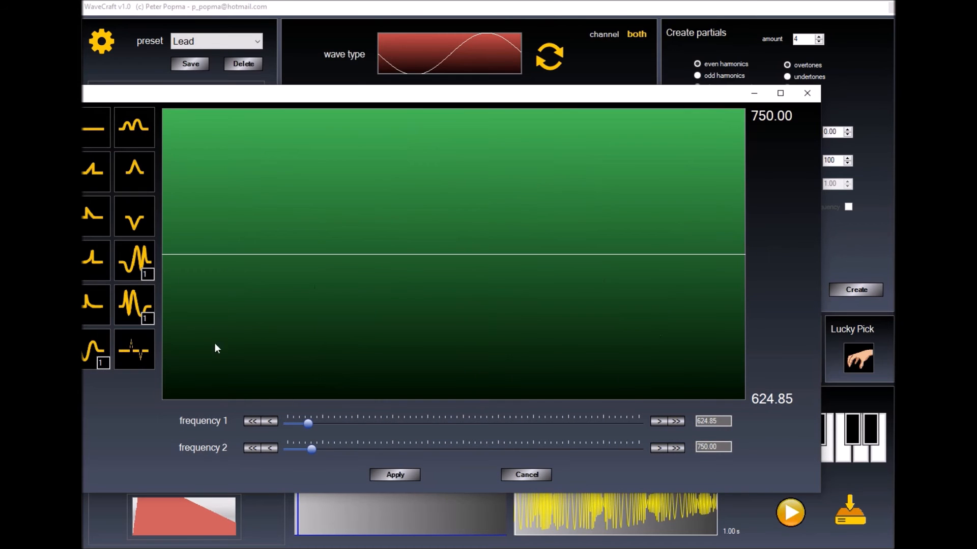
pyautogui.click(374, 474)
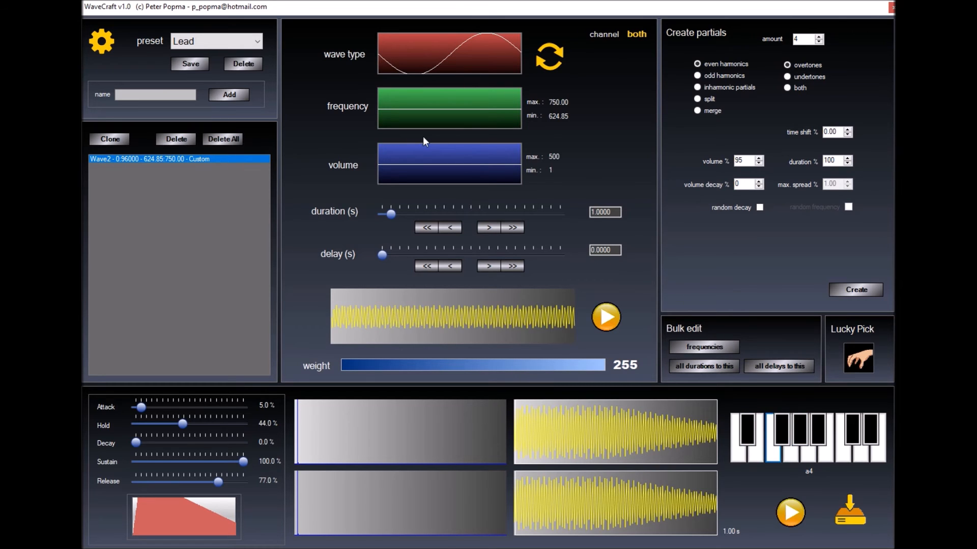
# Freehand-draw a jagged waveform for Wave2, redraw it once more, and play a note
pyautogui.click(393, 52)
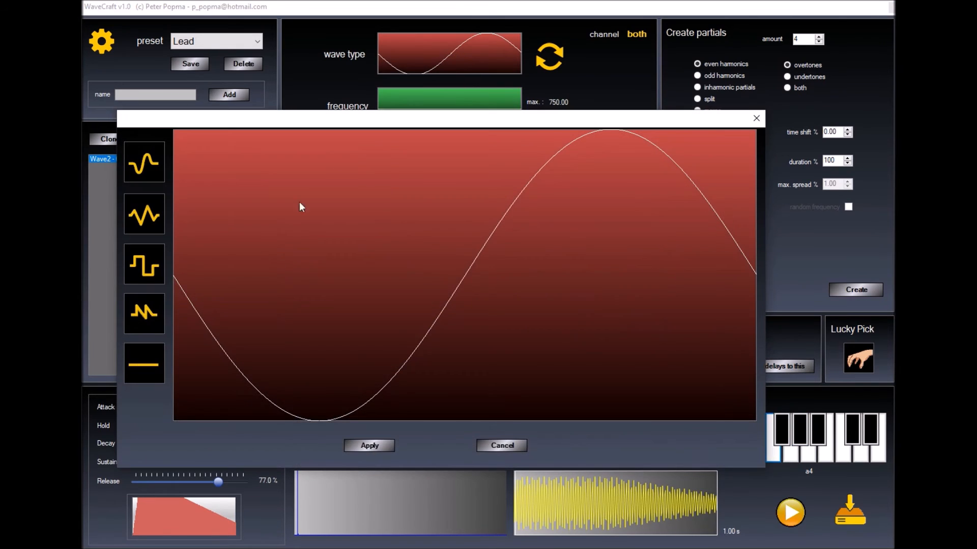
pyautogui.moveTo(207, 327)
pyautogui.mouseDown()
pyautogui.moveTo(421, 384)
pyautogui.moveTo(617, 197)
pyautogui.moveTo(693, 207)
pyautogui.mouseUp()
pyautogui.click(364, 442)
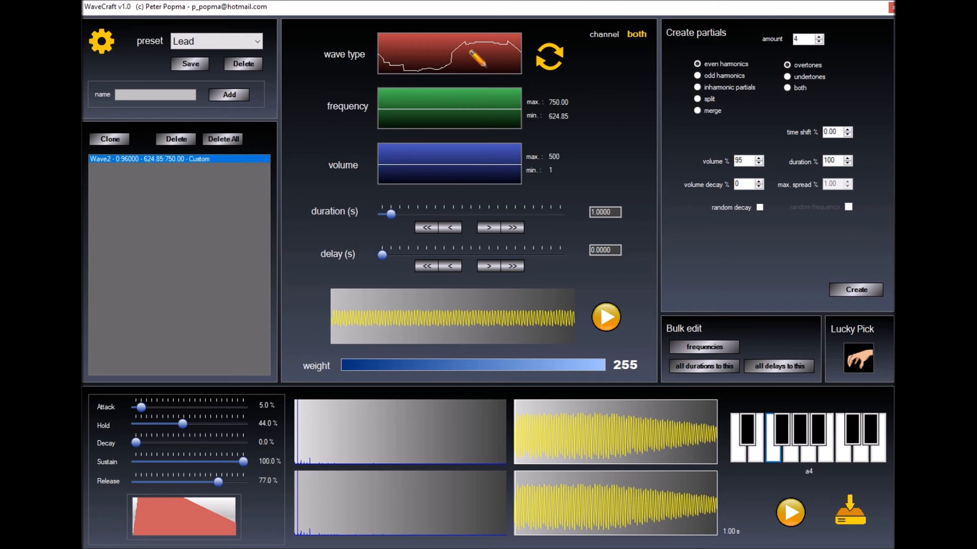
pyautogui.click(480, 61)
pyautogui.moveTo(260, 289)
pyautogui.mouseDown()
pyautogui.moveTo(665, 207)
pyautogui.moveTo(648, 255)
pyautogui.moveTo(510, 259)
pyautogui.moveTo(529, 294)
pyautogui.moveTo(567, 281)
pyautogui.mouseUp()
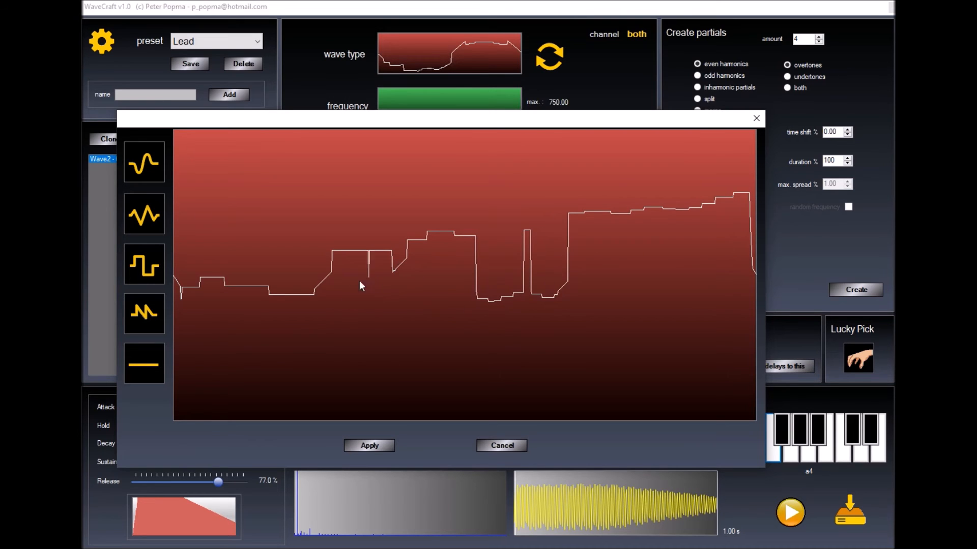
pyautogui.click(363, 445)
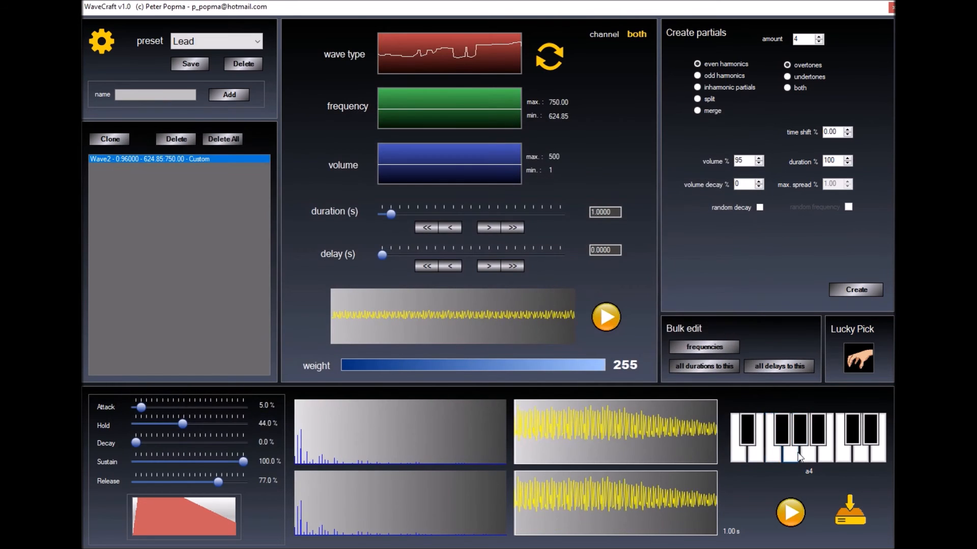
pyautogui.click(800, 439)
# Generate six inharmonic partials and play a4 to hear them
pyautogui.click(697, 86)
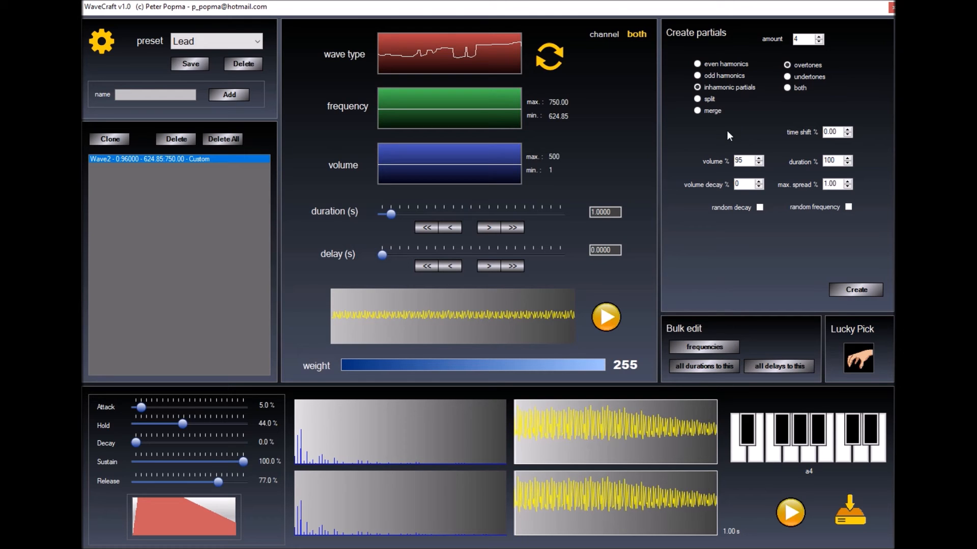
pyautogui.click(818, 37)
pyautogui.click(818, 36)
pyautogui.click(859, 290)
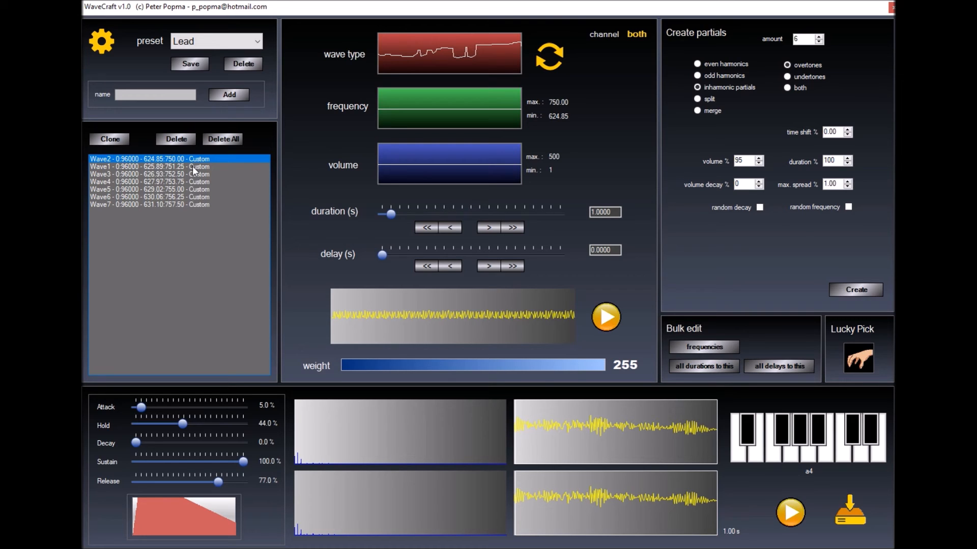
pyautogui.click(806, 456)
# Delete all partials, play a4, then regenerate and delete the partials again
pyautogui.click(223, 139)
pyautogui.click(808, 456)
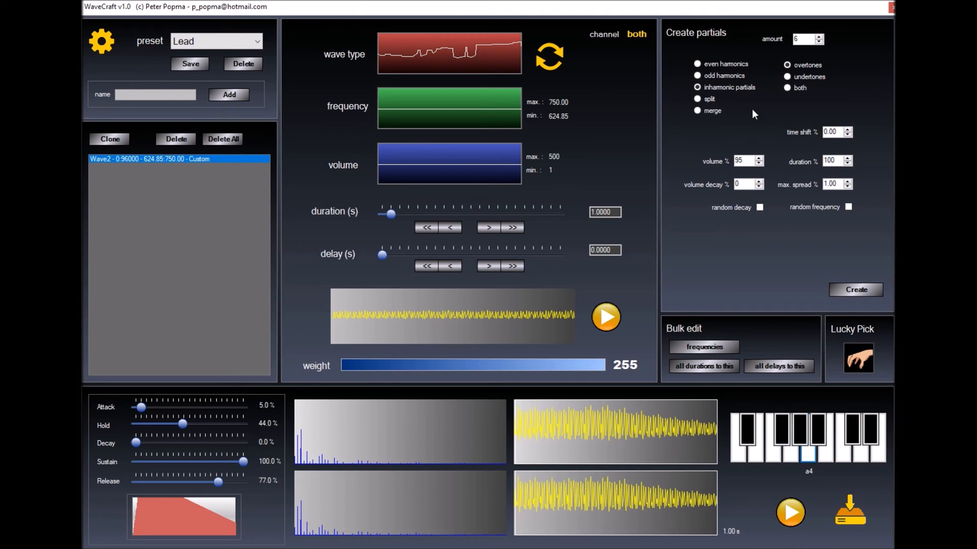
pyautogui.click(856, 289)
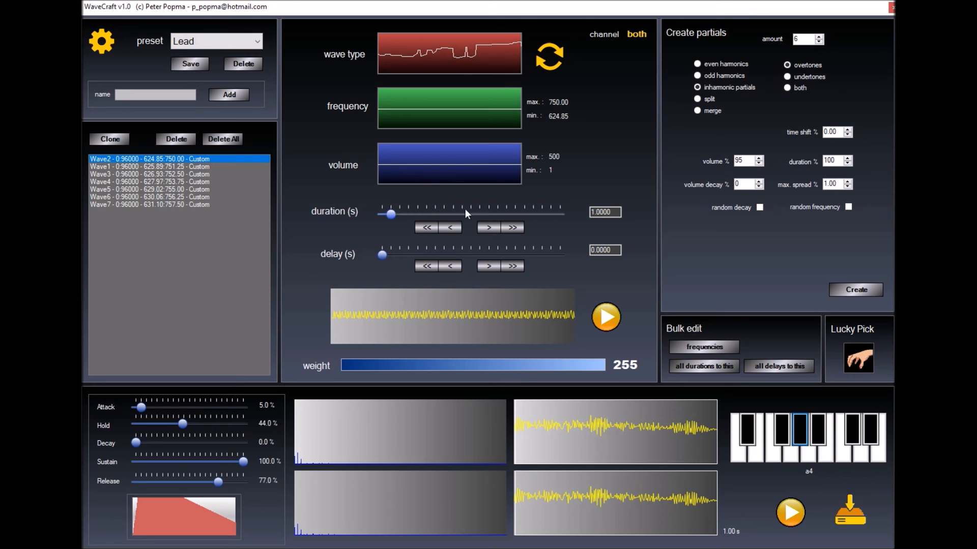
pyautogui.click(217, 137)
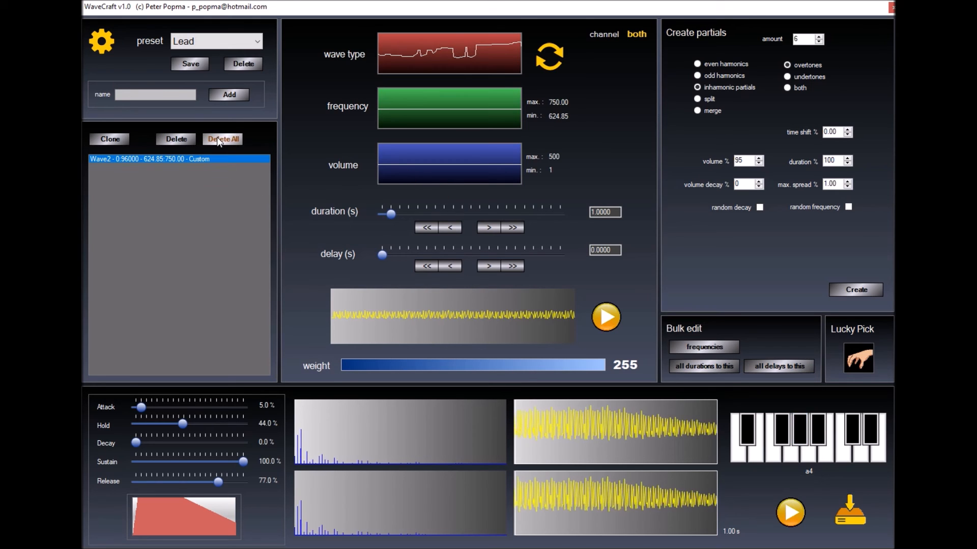
# Make the wave a sine and clone it as a second wave
pyautogui.click(549, 56)
pyautogui.click(465, 68)
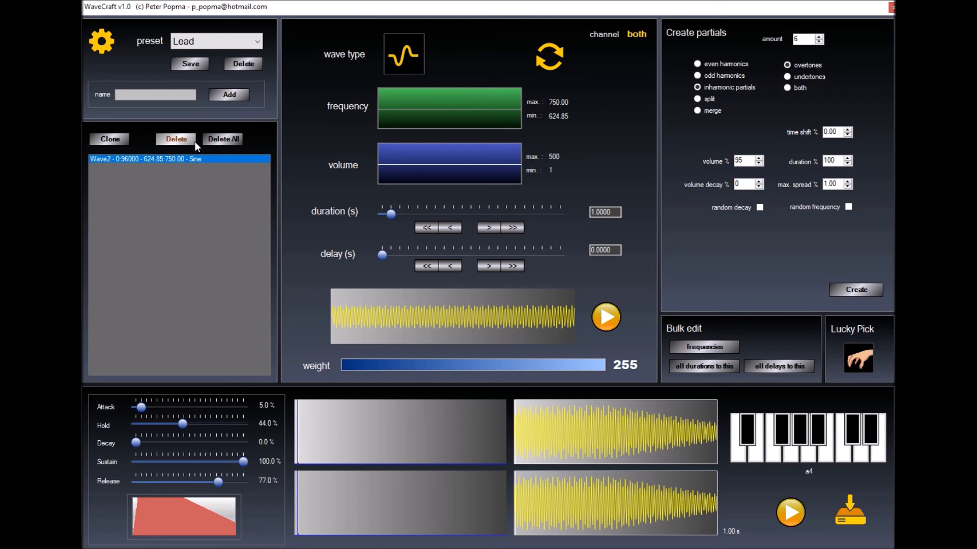
pyautogui.click(106, 139)
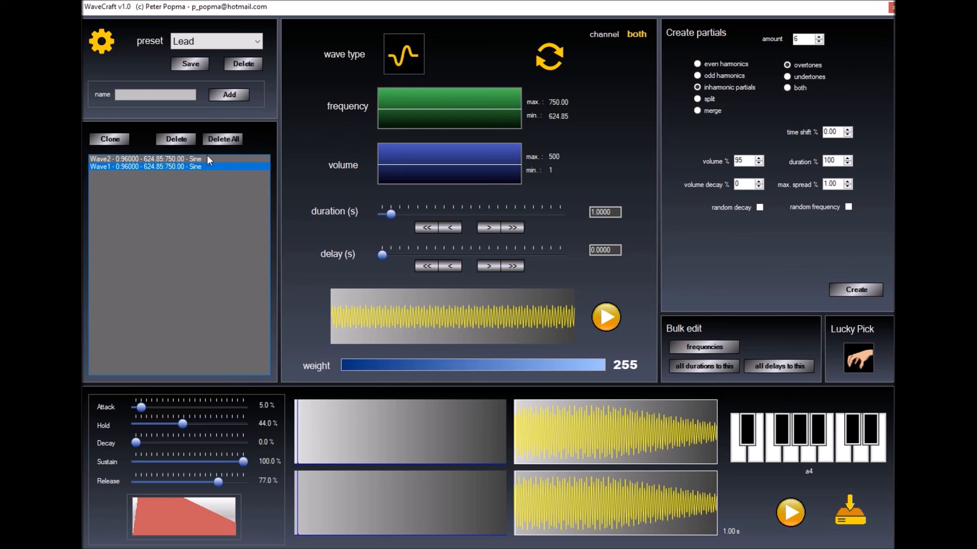
# Change the clone Wave1 to a sawtooth, then select the sine Wave2
pyautogui.click(547, 59)
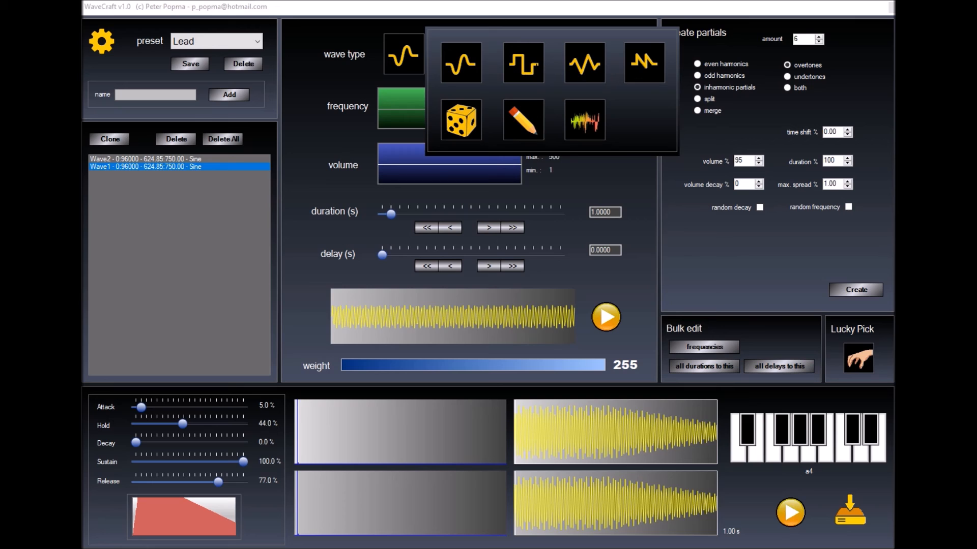
pyautogui.click(640, 65)
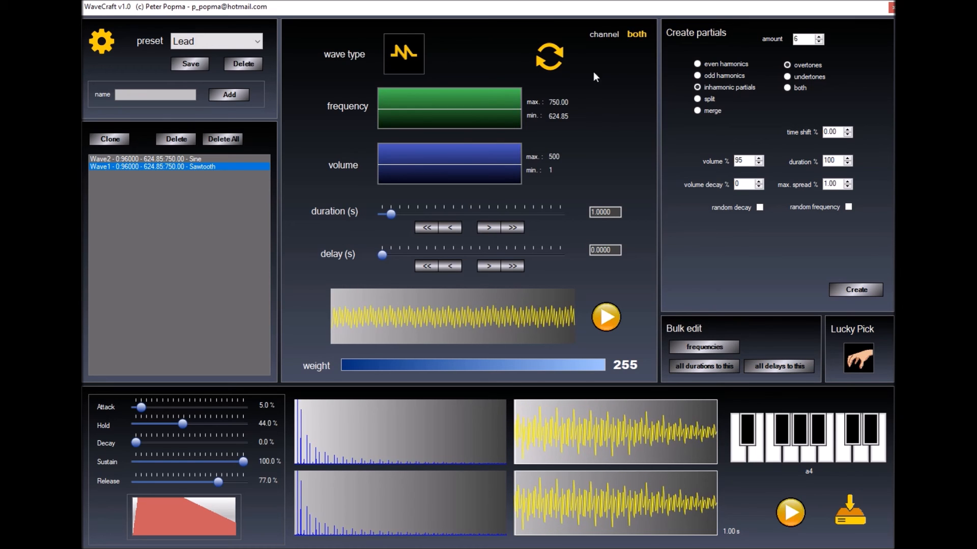
pyautogui.click(176, 160)
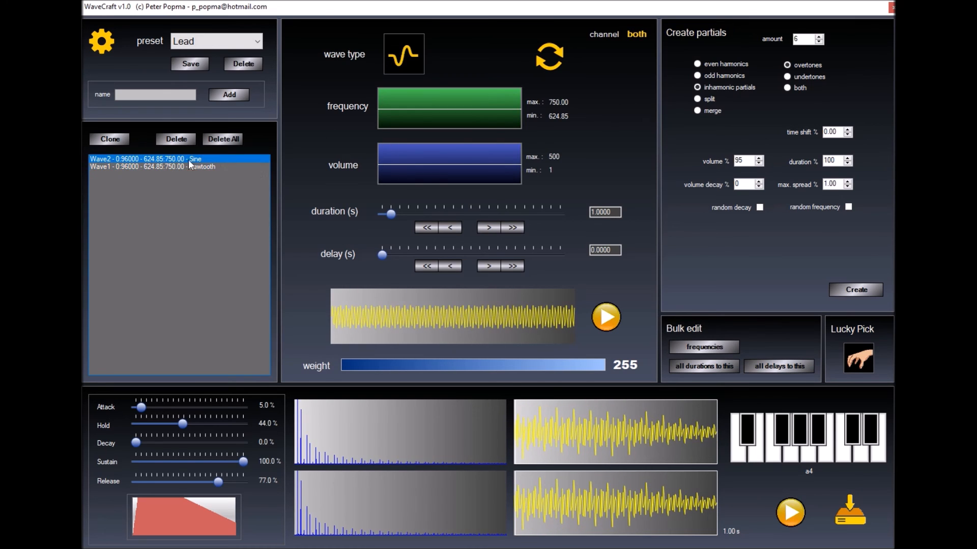
# Give the sine Wave2 a falling volume ramp from 500 down to 1
pyautogui.click(424, 163)
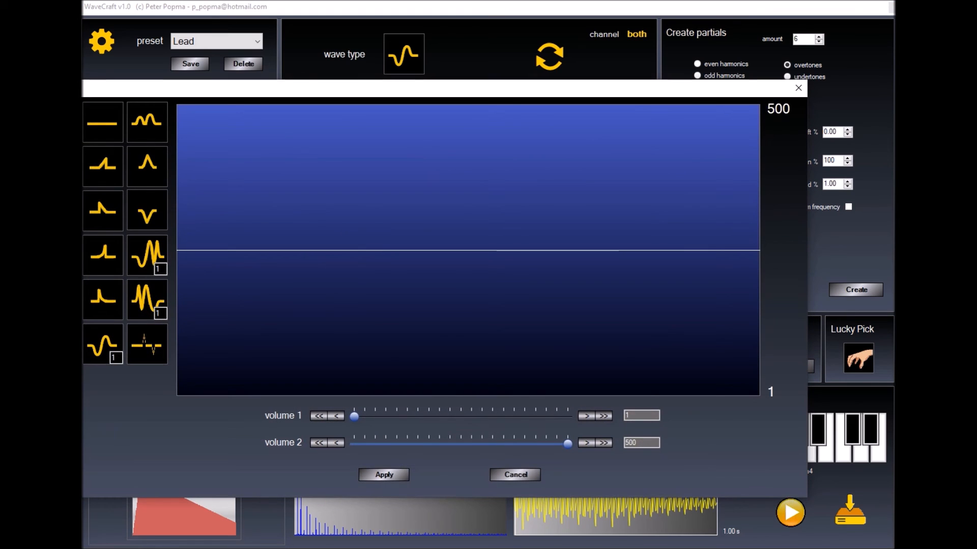
pyautogui.click(106, 169)
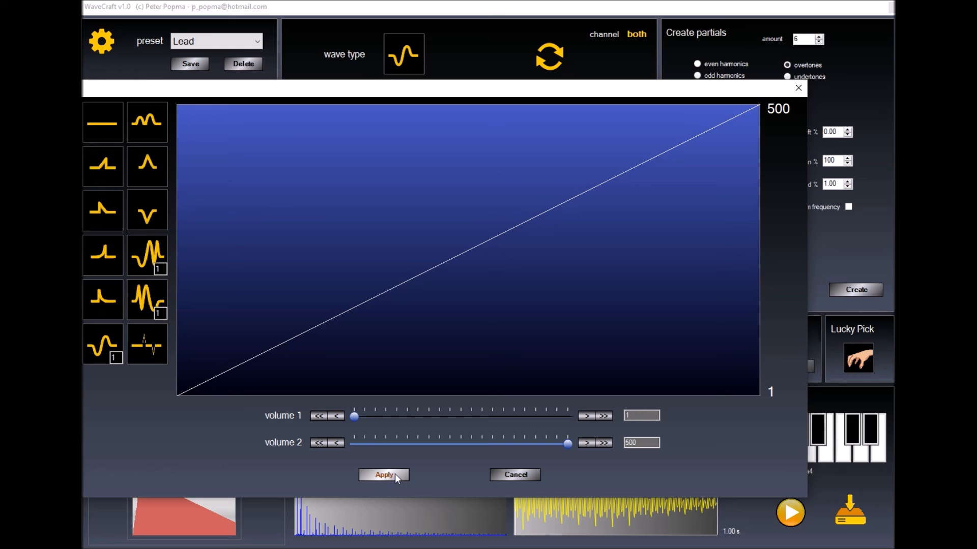
pyautogui.click(108, 212)
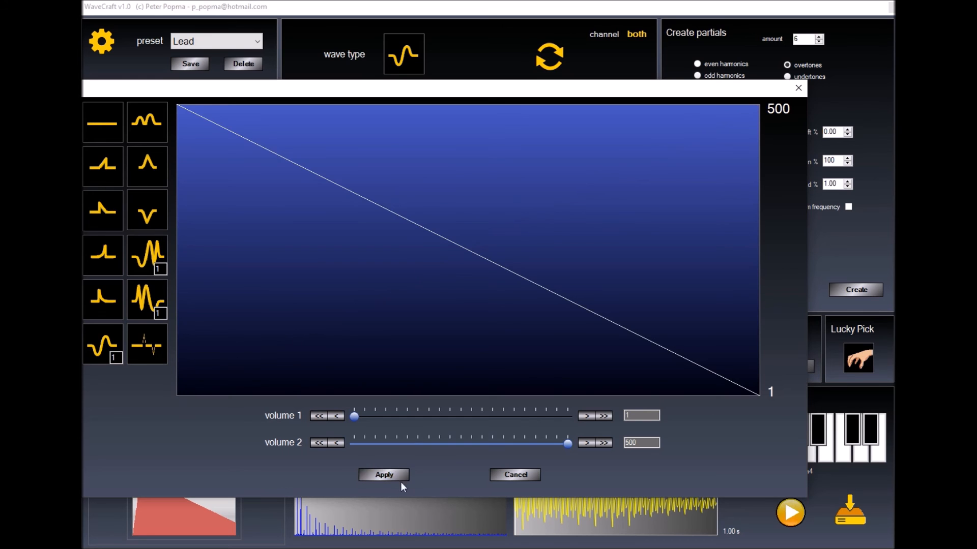
pyautogui.click(388, 475)
# Give the sawtooth Wave1 a rising volume ramp from 1 to 500
pyautogui.click(172, 168)
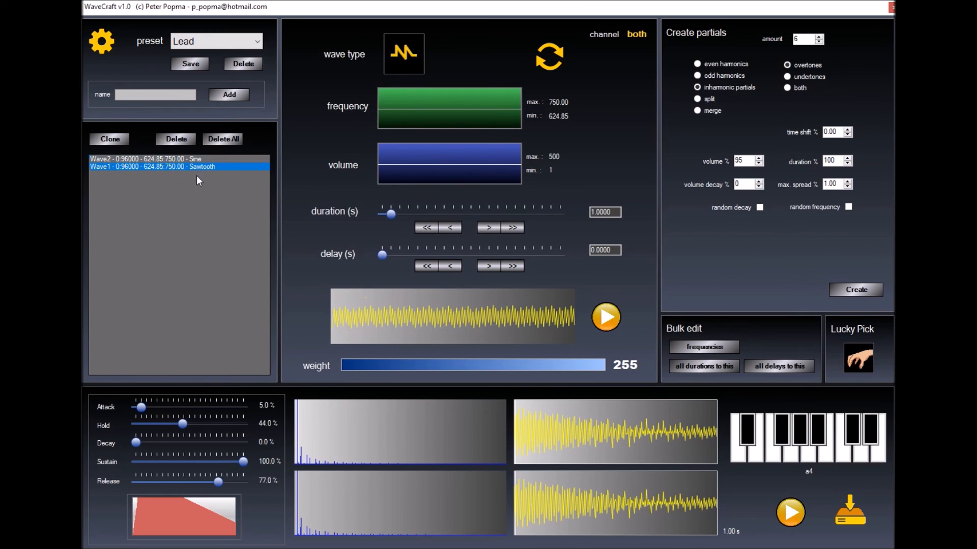
pyautogui.click(430, 163)
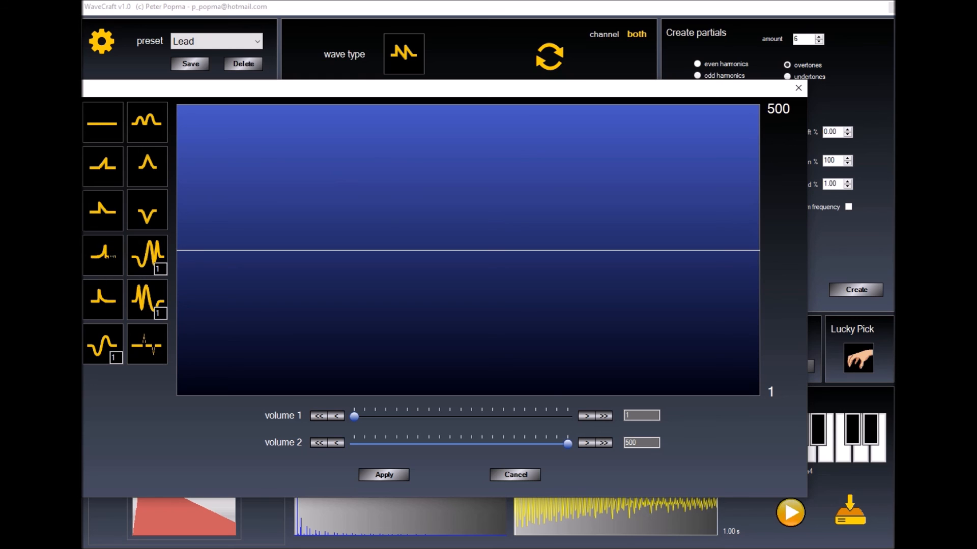
pyautogui.click(108, 167)
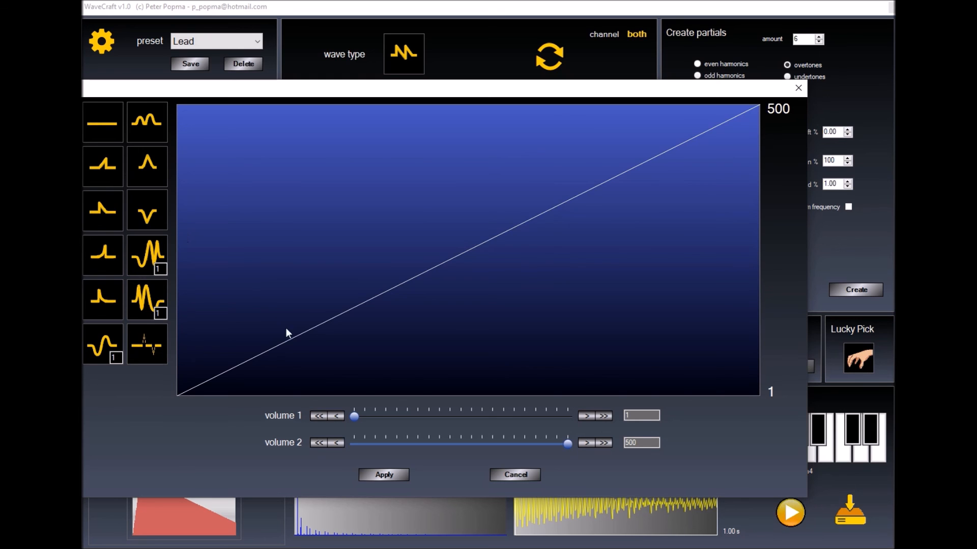
pyautogui.click(385, 475)
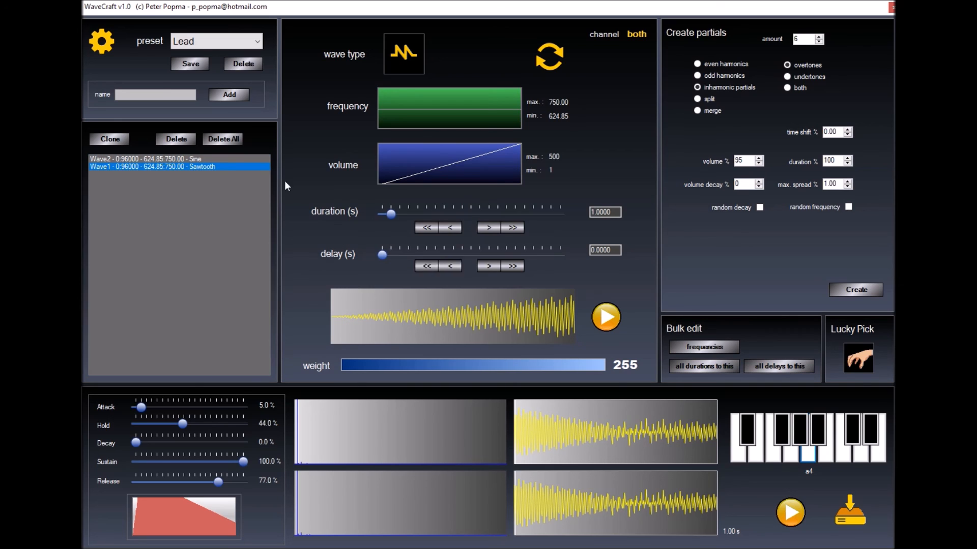
# Export the sound as test.wav into the Desktop's wav folder
pyautogui.click(852, 524)
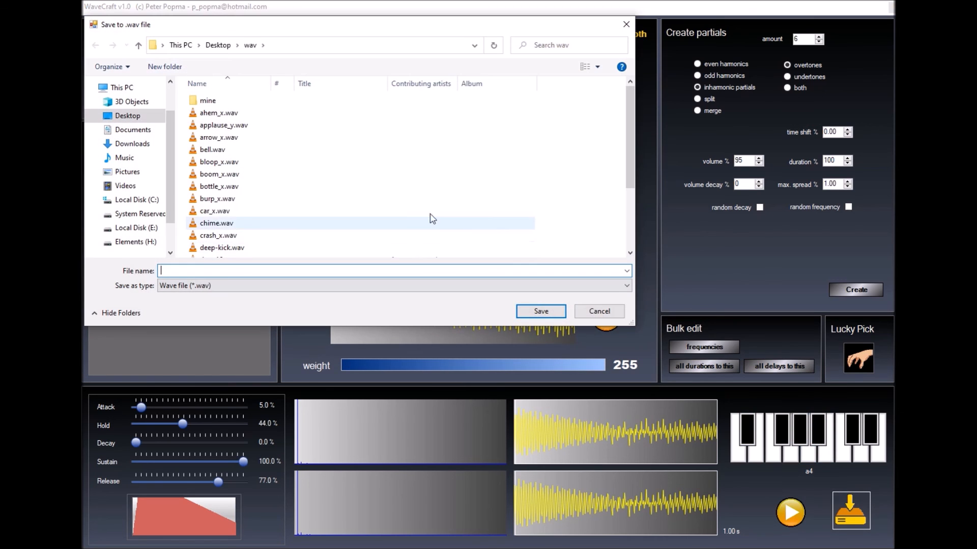
pyautogui.write('test')
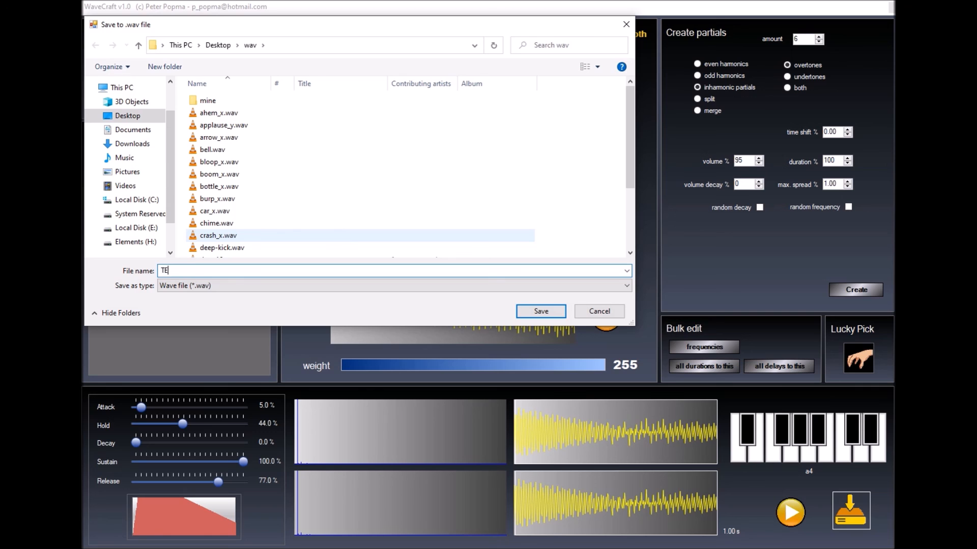
pyautogui.click(547, 309)
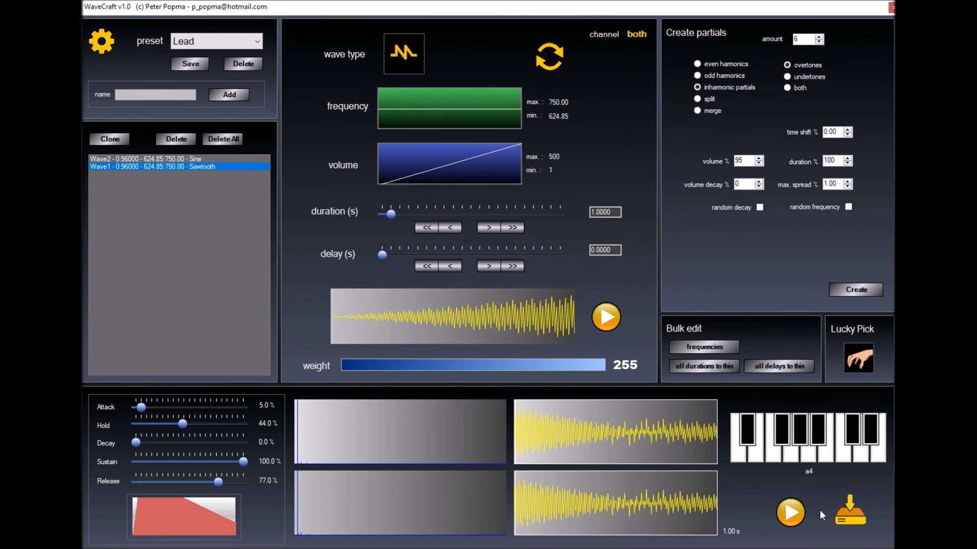
pyautogui.click(104, 41)
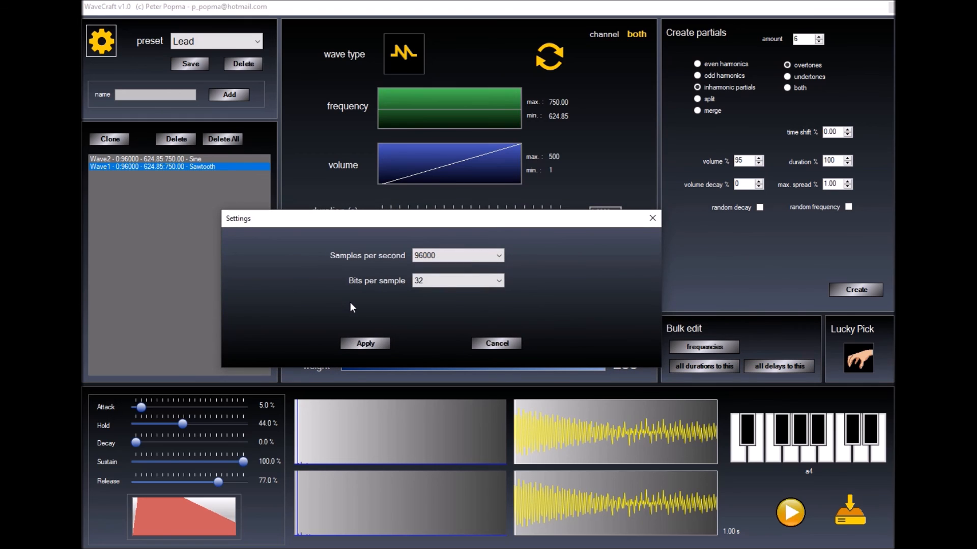
pyautogui.click(501, 255)
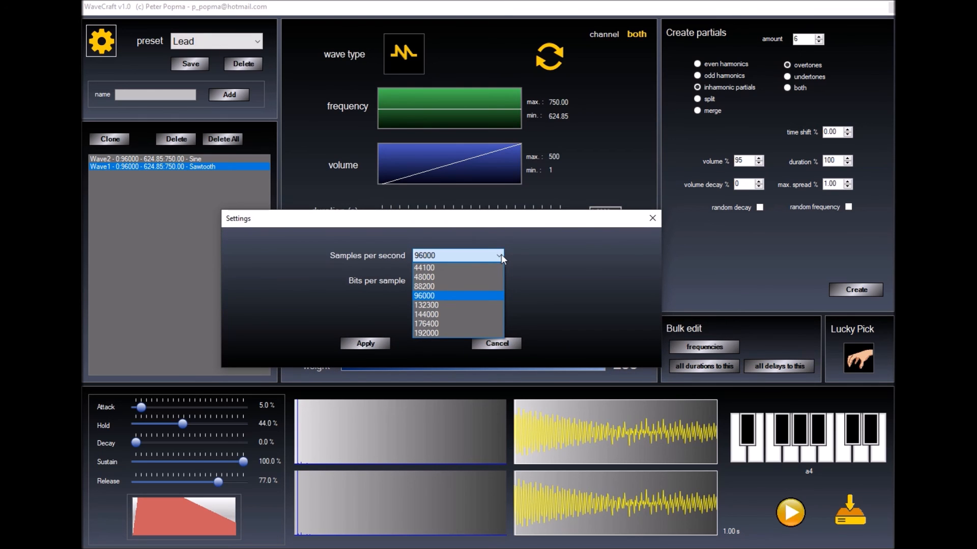
pyautogui.click(453, 267)
pyautogui.click(455, 281)
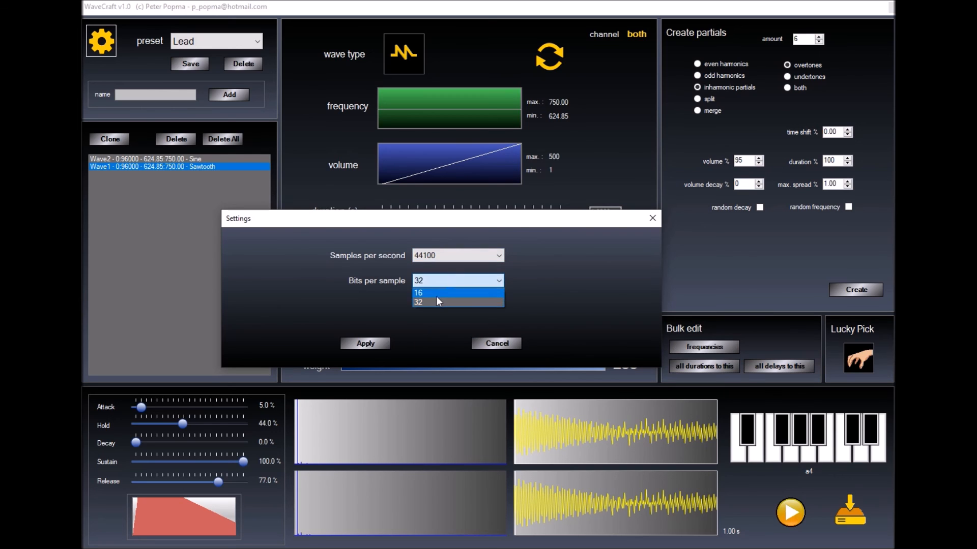
pyautogui.click(438, 292)
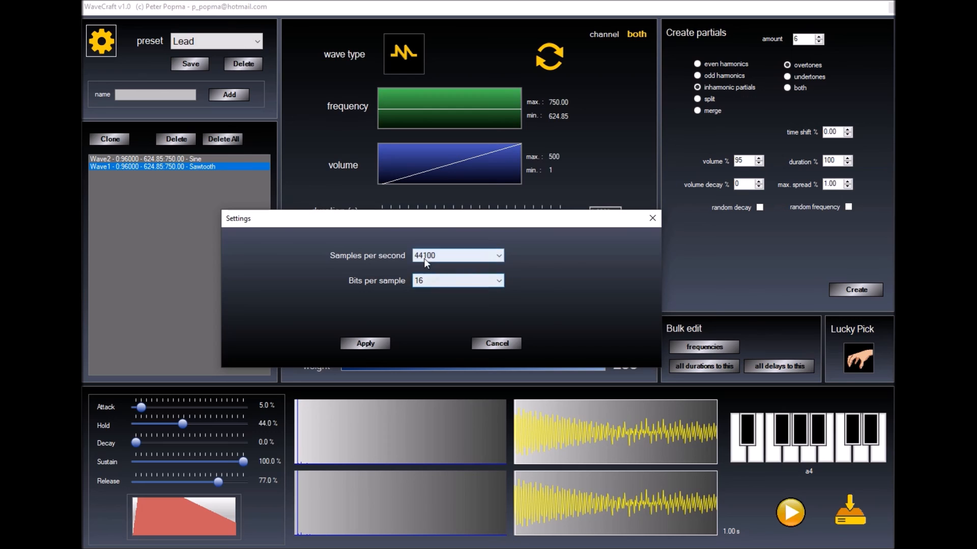
pyautogui.click(500, 258)
pyautogui.click(465, 299)
pyautogui.click(451, 282)
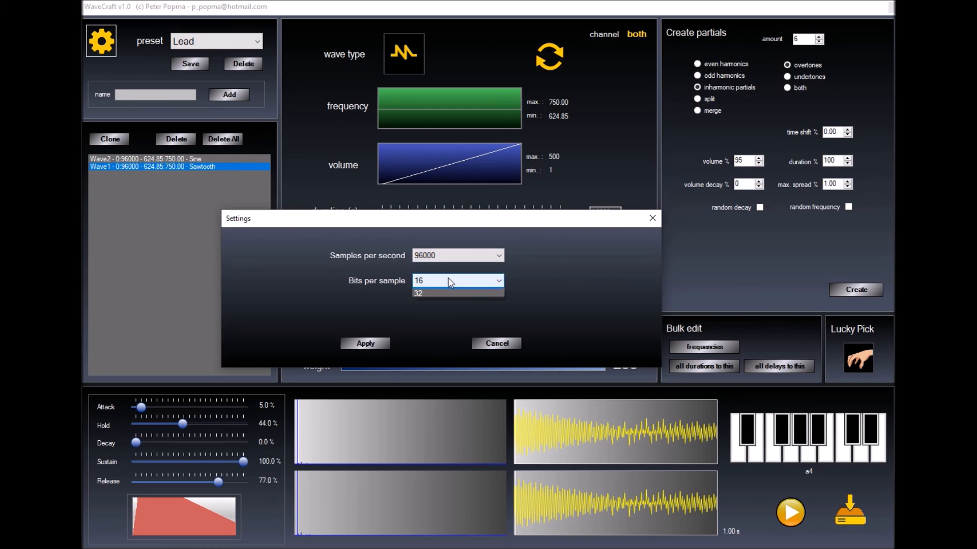
pyautogui.click(424, 295)
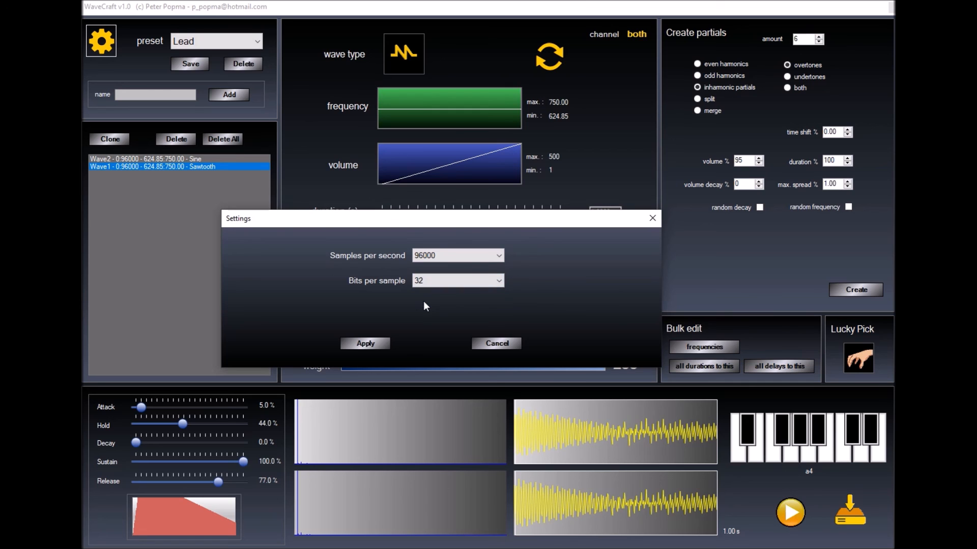
pyautogui.click(365, 346)
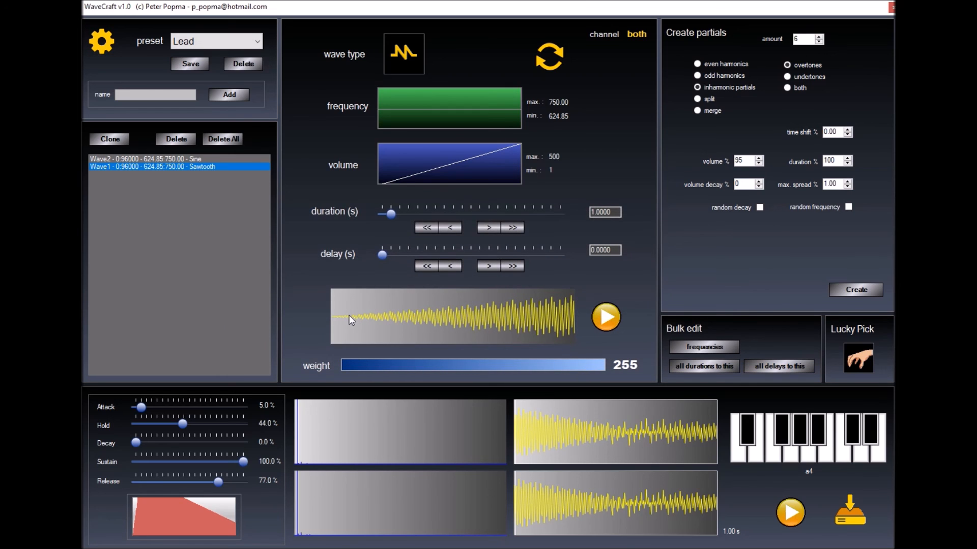